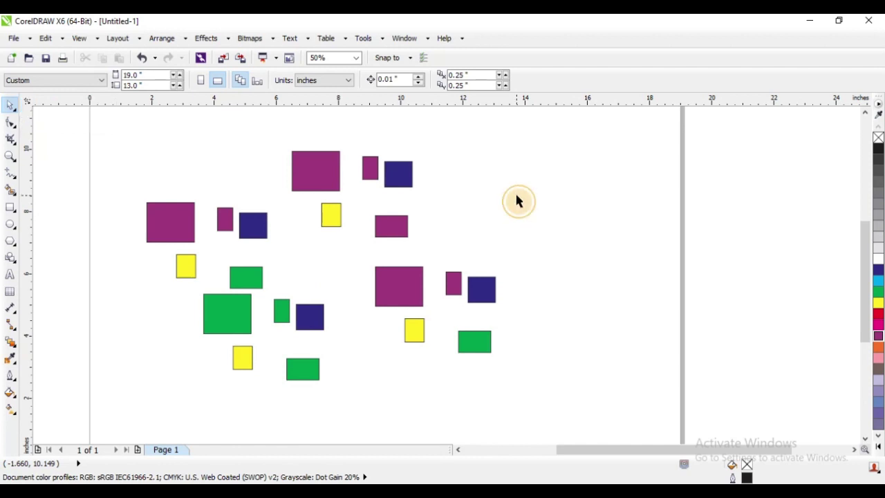
# Step: Select all seven purple rectangles together across the three groups that contain them
pyautogui.click(172, 217)
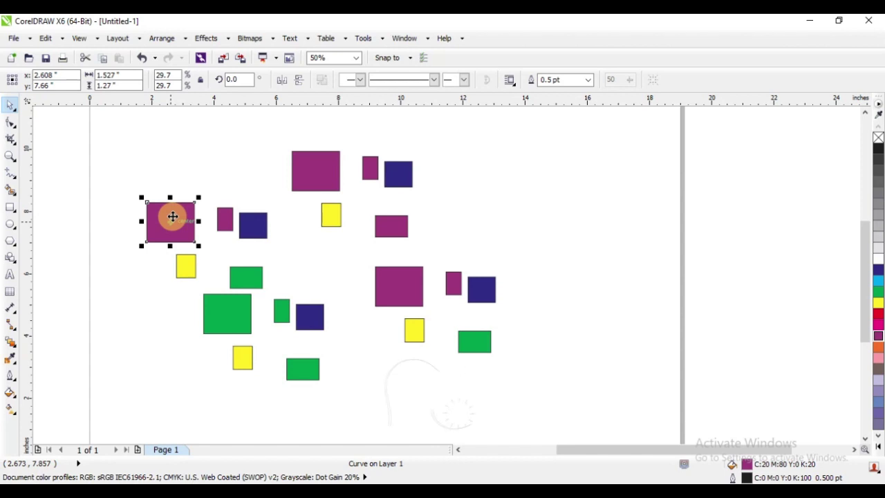
pyautogui.keyDown('shift'); pyautogui.click(323, 175); pyautogui.keyUp('shift')
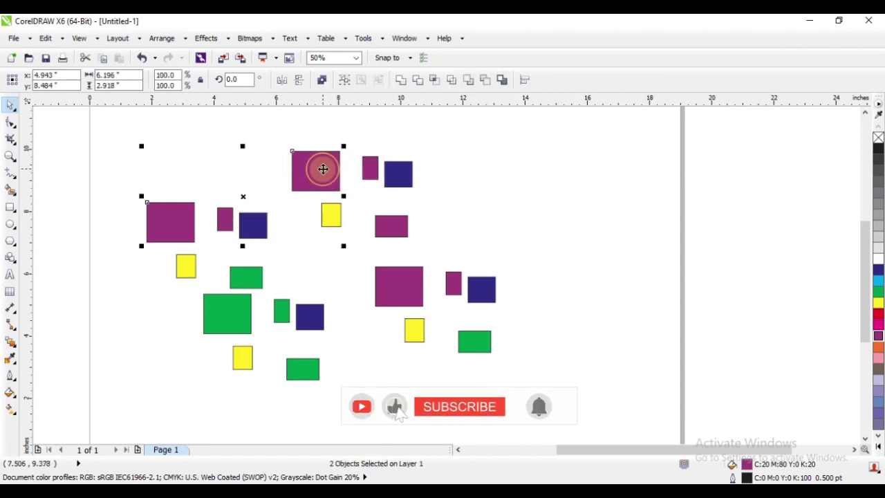
pyautogui.keyDown('shift'); pyautogui.click(370, 169); pyautogui.keyUp('shift')
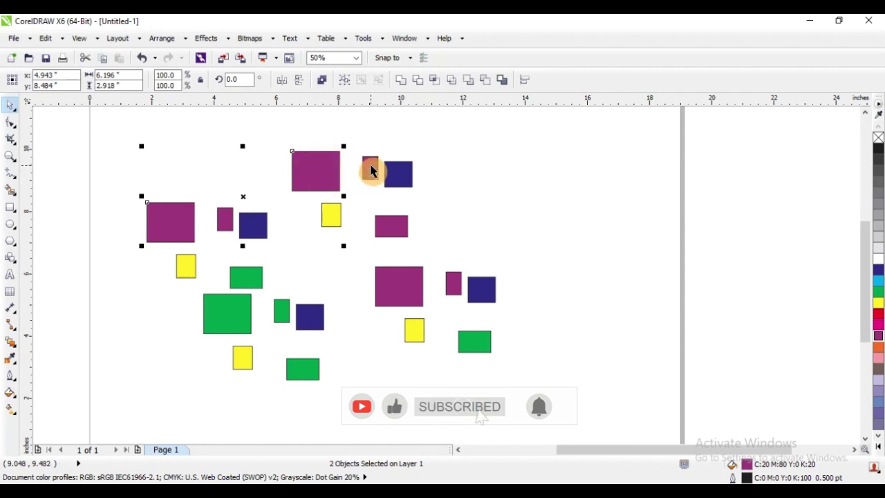
pyautogui.keyDown('shift'); pyautogui.click(390, 228); pyautogui.keyUp('shift')
pyautogui.keyDown('shift'); pyautogui.click(397, 278); pyautogui.keyUp('shift')
pyautogui.keyDown('shift'); pyautogui.click(450, 285); pyautogui.keyUp('shift')
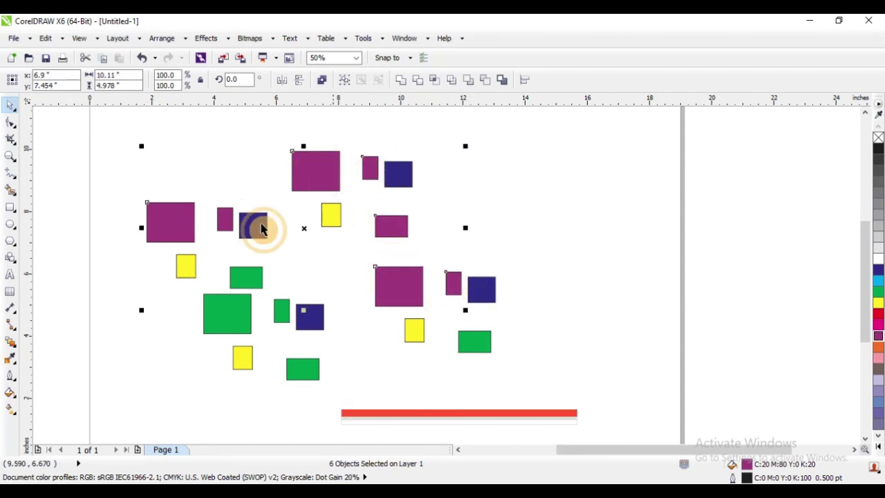
pyautogui.keyDown('shift'); pyautogui.click(224, 218); pyautogui.keyUp('shift')
# Step: Try moving the seven selected purple rectangles together, and undo each move
pyautogui.moveTo(226, 215); pyautogui.dragTo(119, 258)
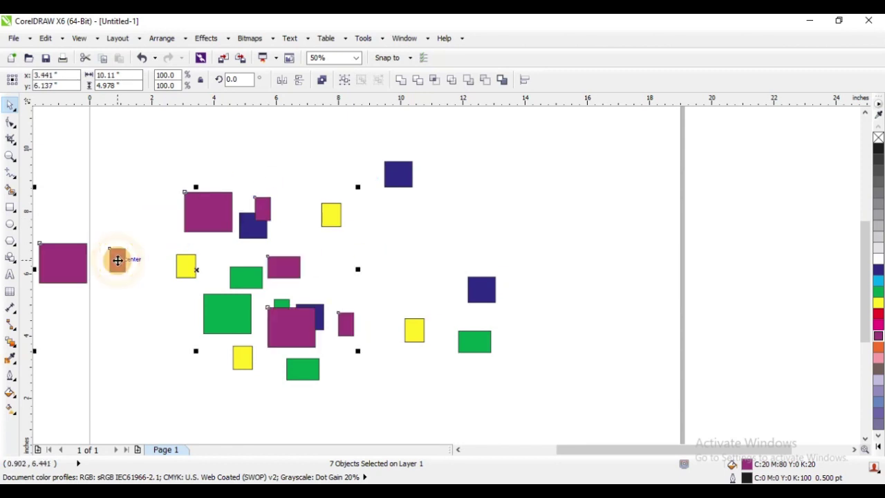
pyautogui.hotkey('ctrl', 'z')
pyautogui.moveTo(312, 170); pyautogui.dragTo(187, 219)
pyautogui.hotkey('ctrl', 'z')
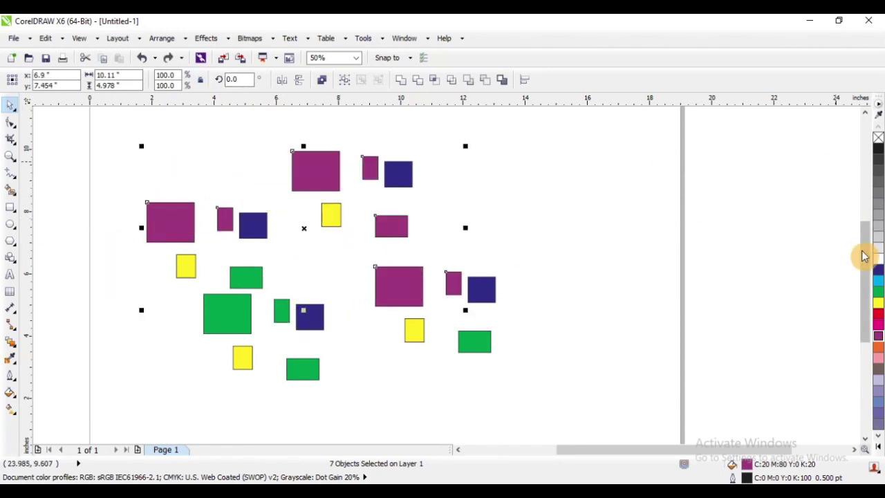
# Step: Fill the seven selected rectangles with cyan, and try moving them together, undoing each move
pyautogui.click(879, 283)
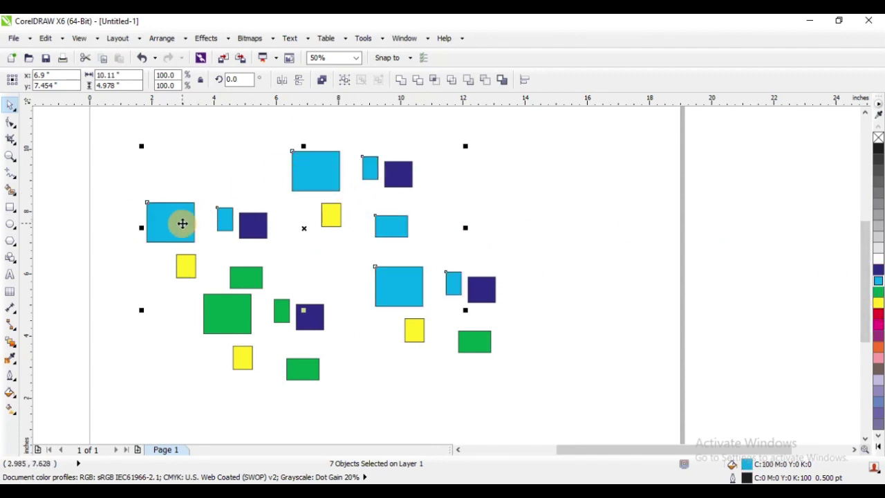
pyautogui.moveTo(307, 172); pyautogui.dragTo(184, 173)
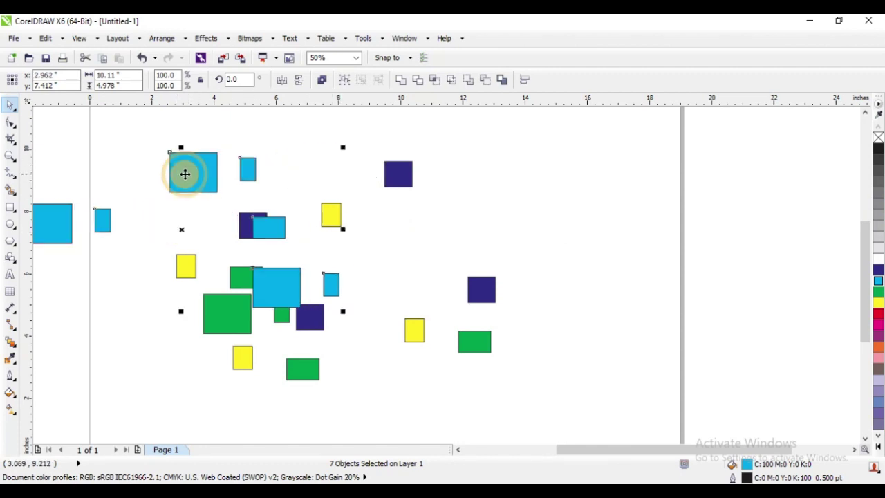
pyautogui.hotkey('ctrl', 'z')
pyautogui.moveTo(336, 173); pyautogui.dragTo(229, 182)
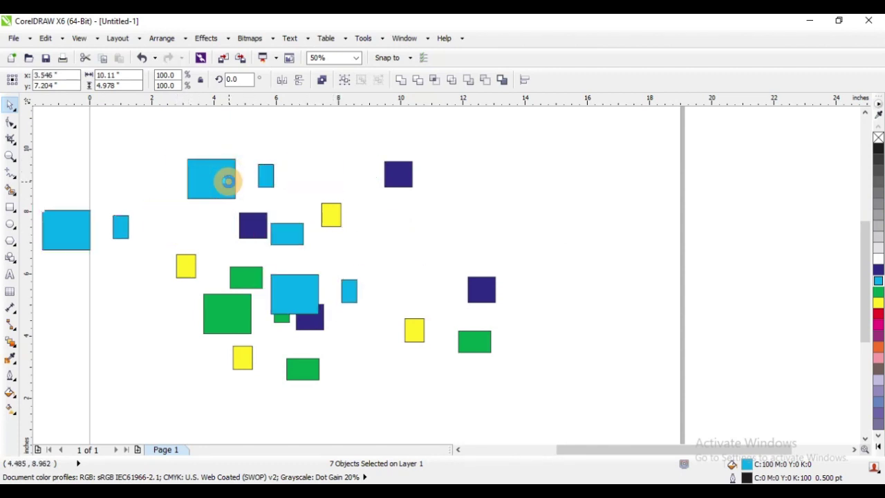
pyautogui.hotkey('ctrl', 'z')
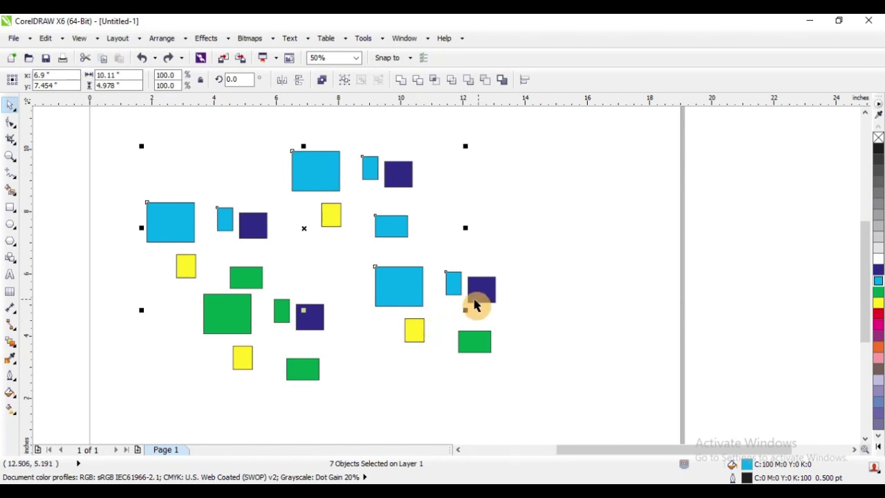
# Step: Remove the large cyan rectangle of the rightmost group from the selection and fill the six still selected with magenta
pyautogui.keyDown('shift'); pyautogui.click(404, 285); pyautogui.keyUp('shift')
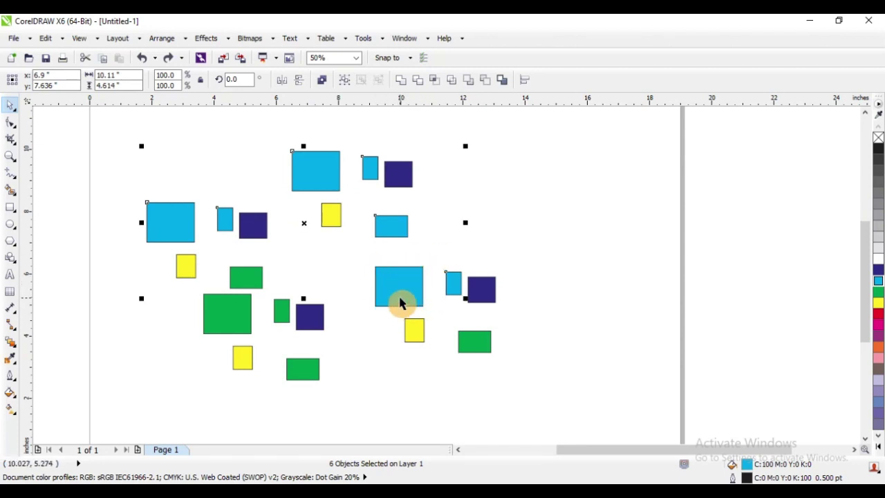
pyautogui.moveTo(393, 226); pyautogui.dragTo(287, 241)
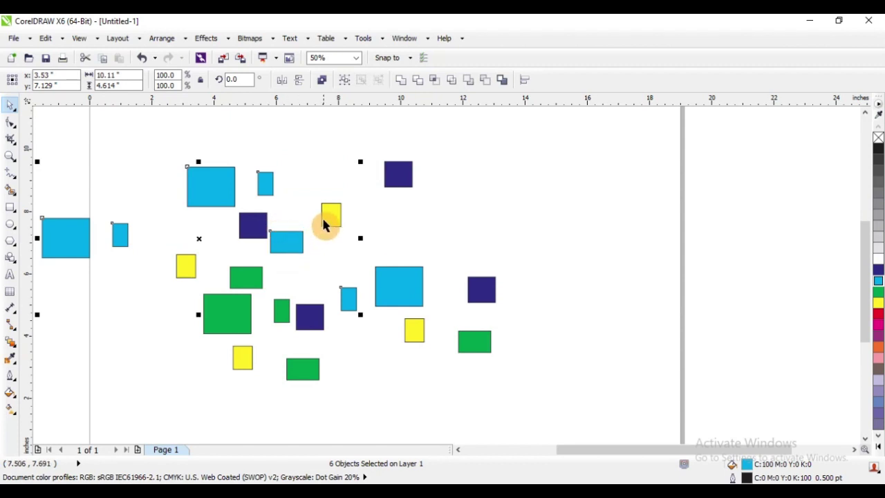
pyautogui.hotkey('ctrl', 'z')
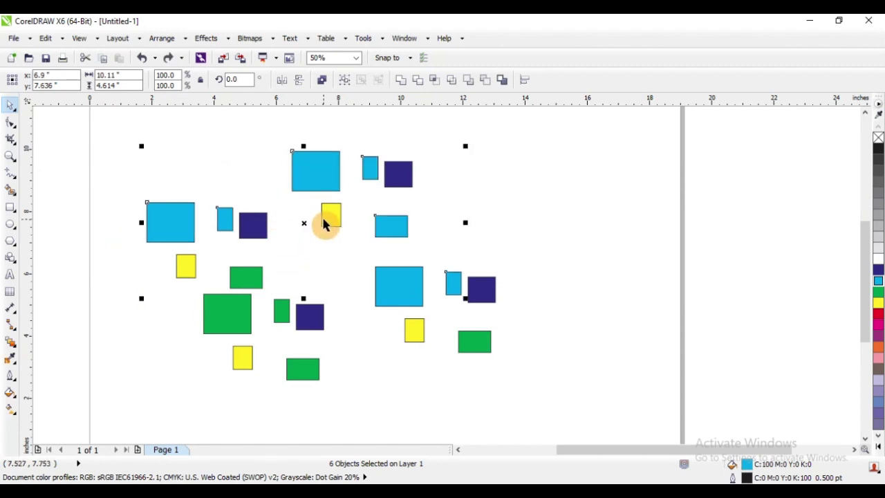
pyautogui.click(879, 327)
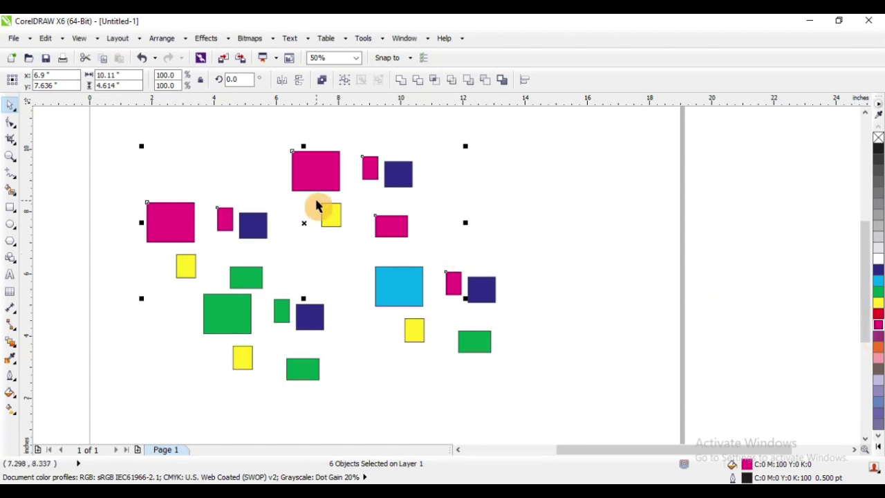
pyautogui.click(551, 200)
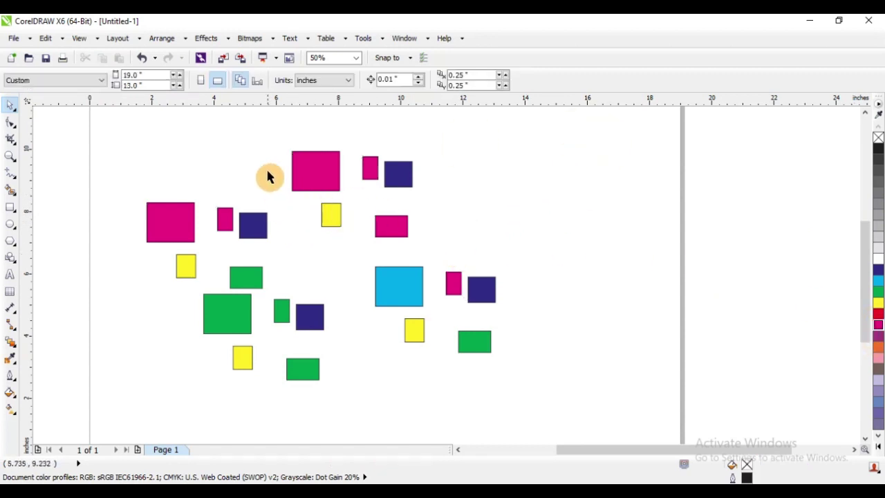
# Step: Marquee-select the five rectangles of the uppermost group and fill them with orange
pyautogui.moveTo(277, 135); pyautogui.dragTo(433, 256)
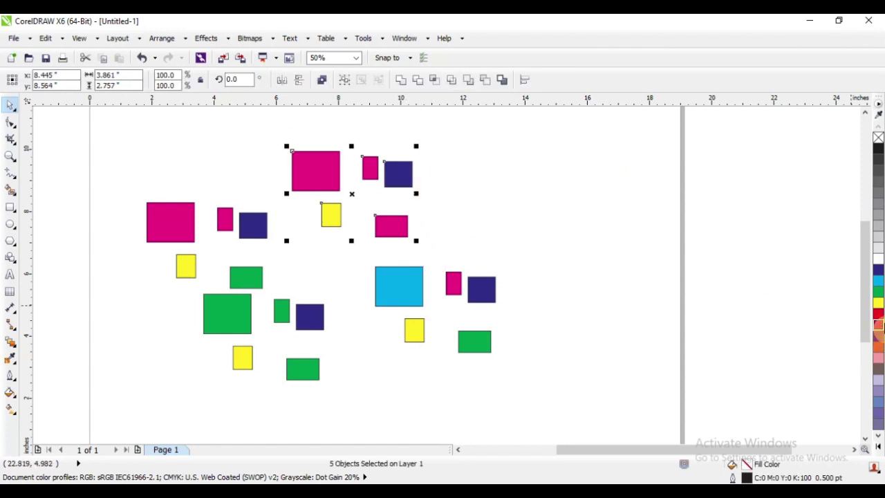
pyautogui.click(880, 350)
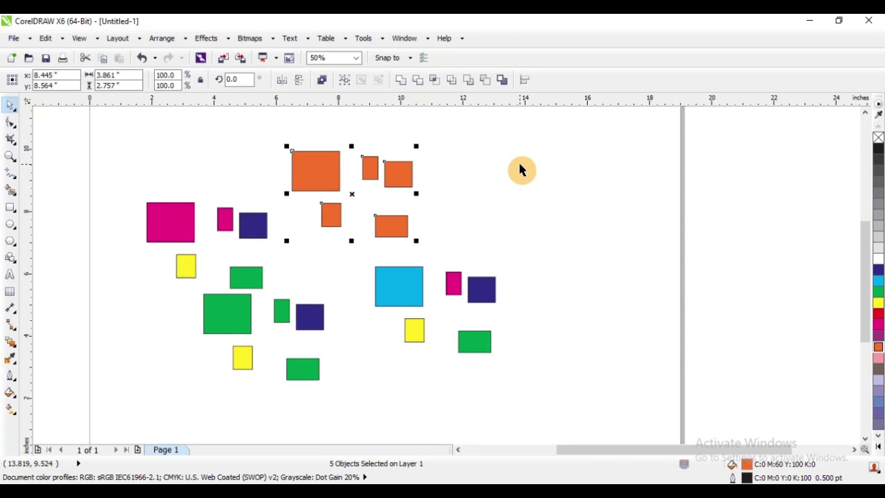
pyautogui.click(273, 171)
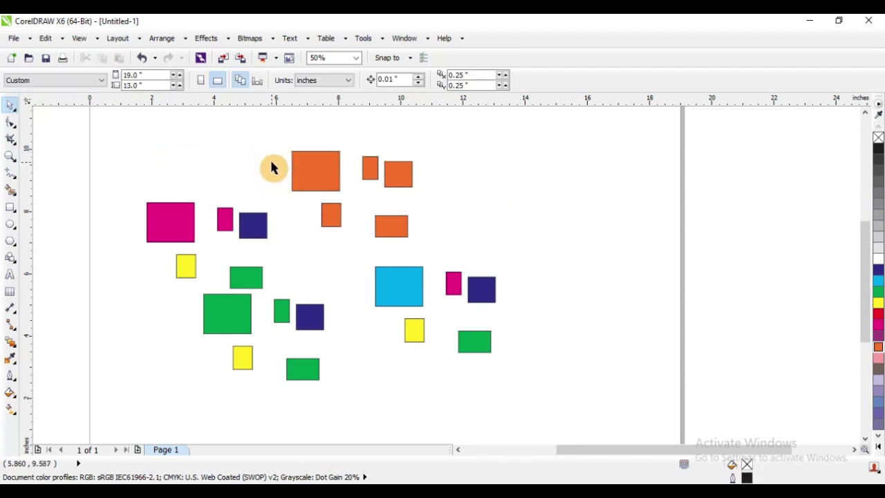
# Step: Practise marquee-selecting the large orange rectangle, comparing partial with full enclosure
pyautogui.scroll(2, 315, 158)
pyautogui.moveTo(192, 163); pyautogui.dragTo(465, 332)
pyautogui.moveTo(163, 185); pyautogui.dragTo(463, 333)
pyautogui.moveTo(158, 170); pyautogui.dragTo(493, 330)
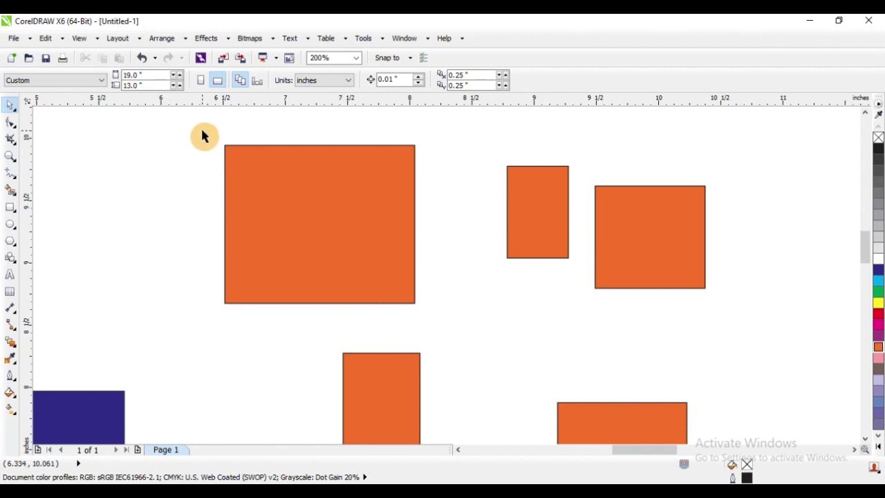
pyautogui.moveTo(200, 129); pyautogui.dragTo(454, 328)
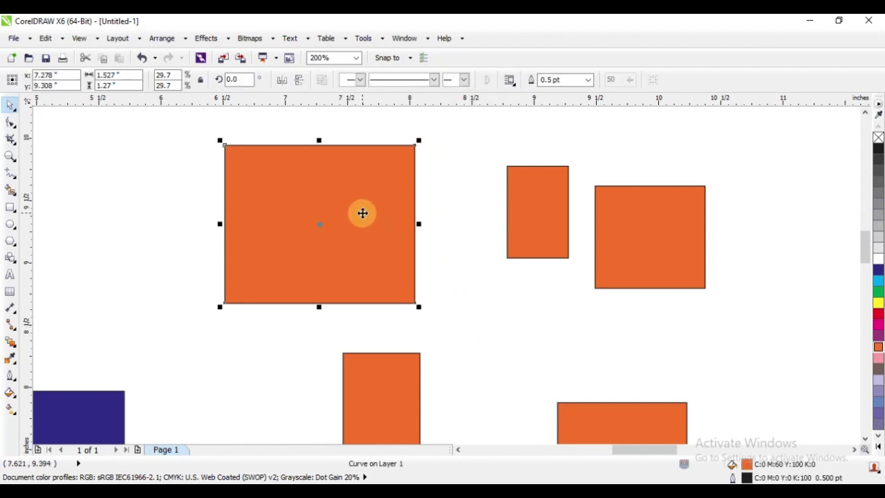
pyautogui.moveTo(174, 175); pyautogui.dragTo(231, 264)
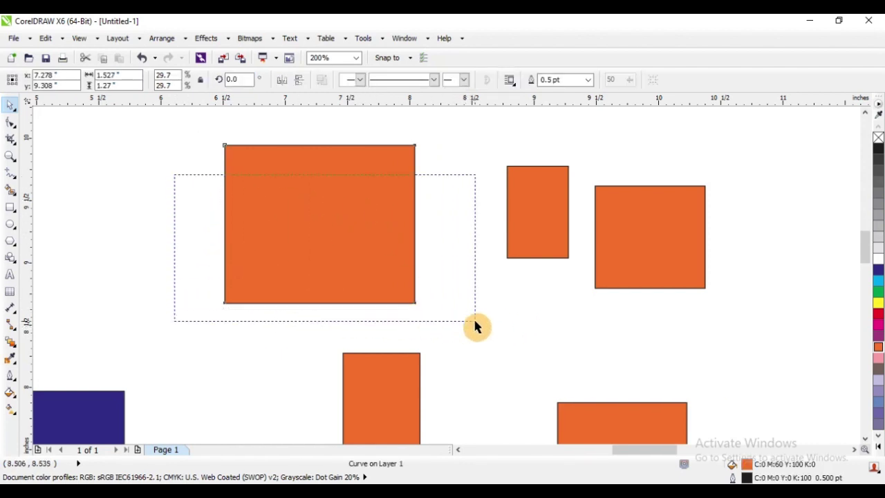
pyautogui.moveTo(475, 321); pyautogui.dragTo(475, 321)
pyautogui.moveTo(194, 126); pyautogui.dragTo(471, 333)
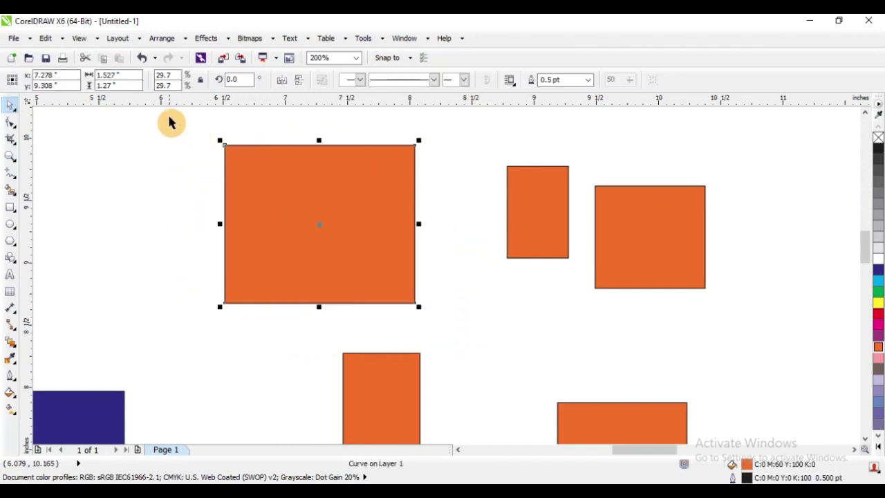
pyautogui.moveTo(168, 142); pyautogui.dragTo(471, 318)
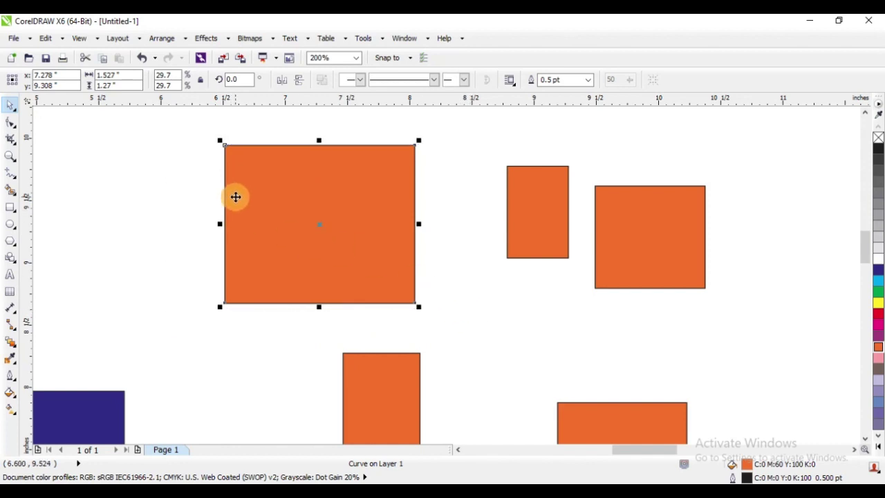
# Step: Marquee-select every rectangle on the page, fill them all with green, and undo the fill
pyautogui.scroll(-3, 292, 155)
pyautogui.click(397, 162)
pyautogui.scroll(-2, 318, 177)
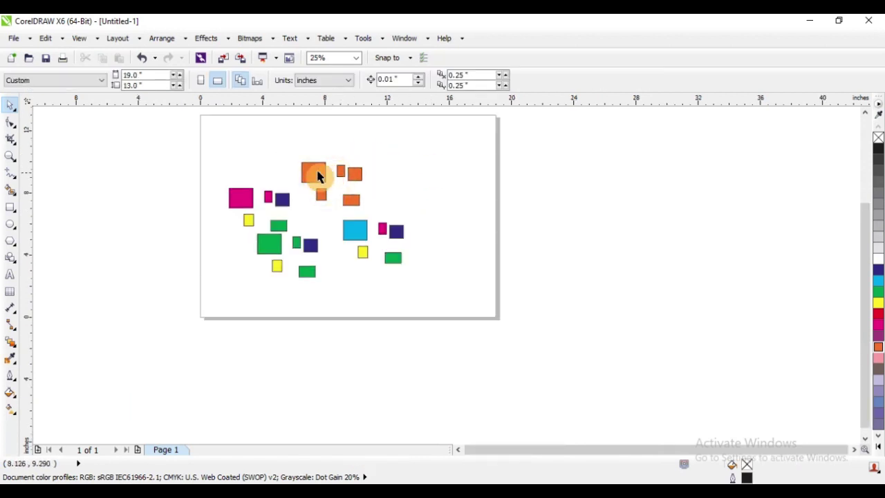
pyautogui.moveTo(197, 141); pyautogui.dragTo(482, 333)
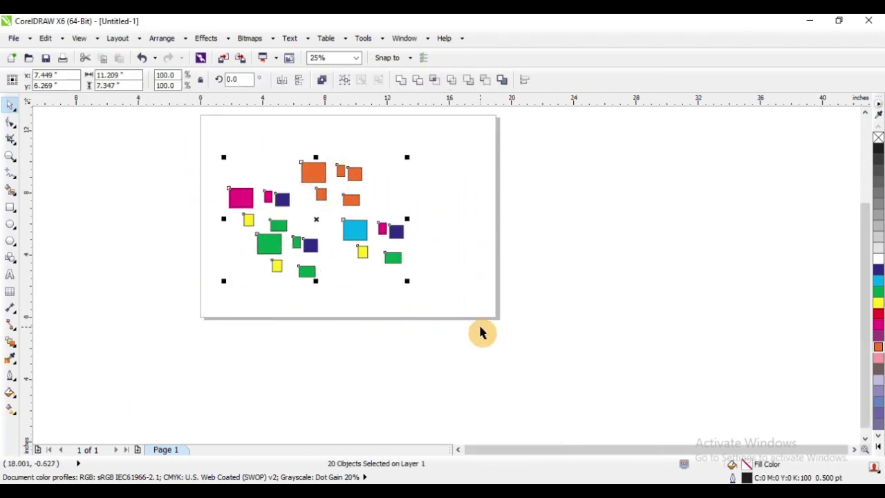
pyautogui.click(883, 293)
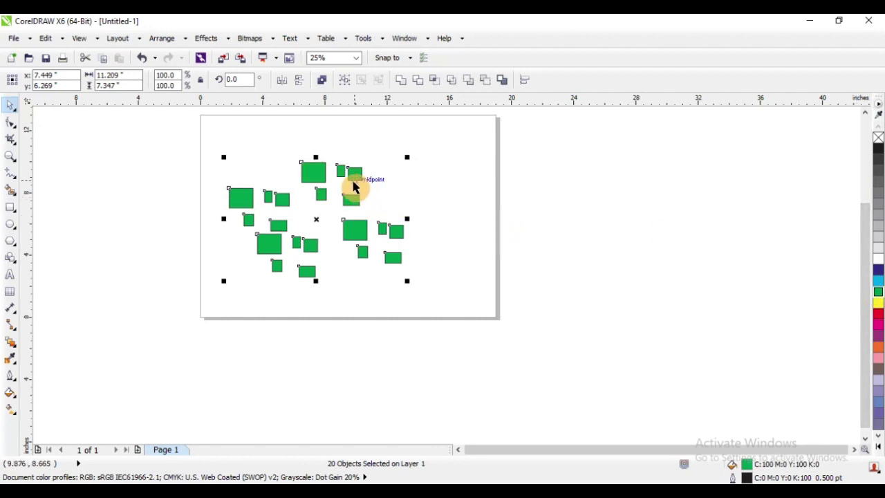
pyautogui.scroll(1, 353, 188)
pyautogui.hotkey('ctrl', 'z')
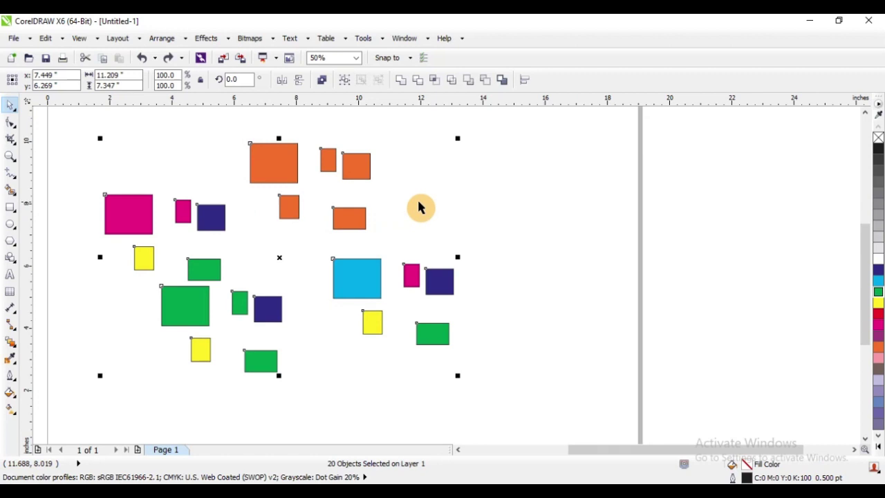
pyautogui.click(481, 201)
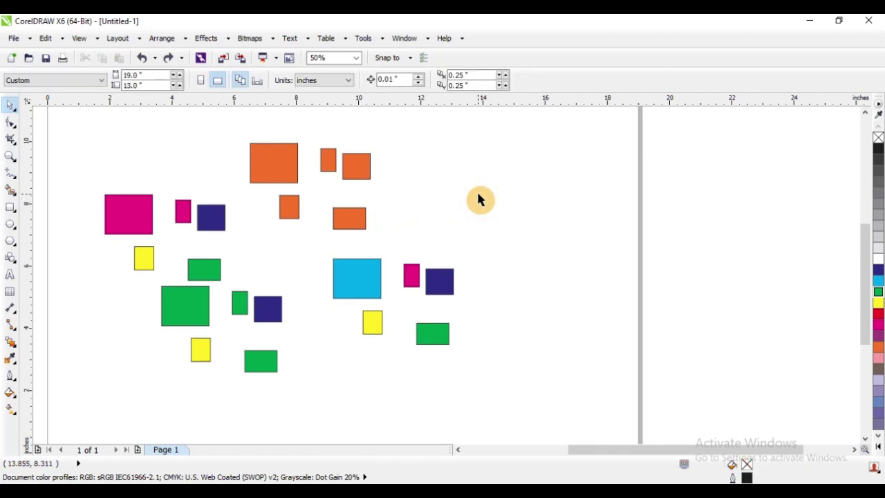
# Step: With the Pick tool, scale down the large orange rectangle and move it to the right of its group
pyautogui.click(10, 109)
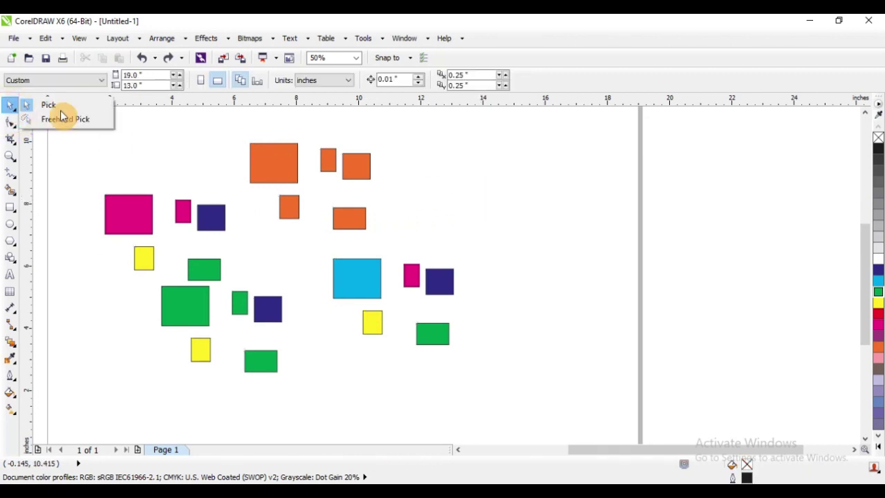
pyautogui.click(498, 178)
pyautogui.click(270, 169)
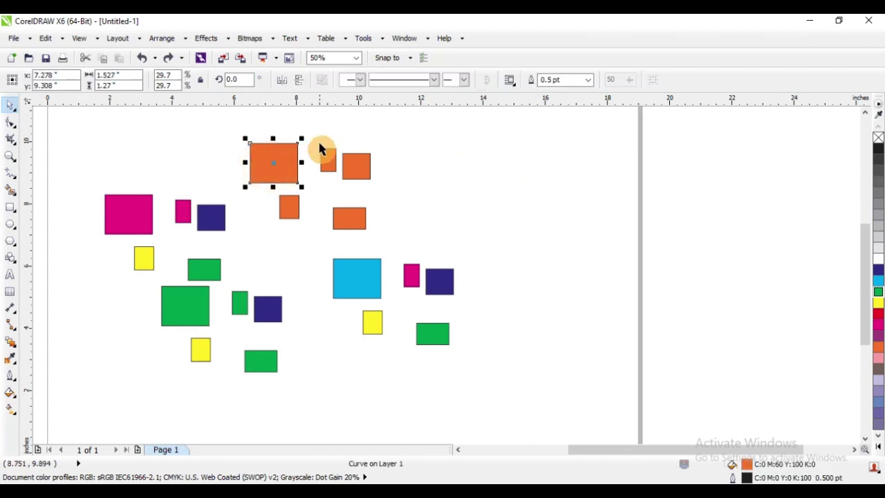
pyautogui.scroll(1, 302, 141)
pyautogui.moveTo(327, 143); pyautogui.dragTo(571, 221)
# Step: Move three other orange rectangles individually to about (13.68, 7.40), (12.73, 9.80) and (8.75, 8.60) inches
pyautogui.moveTo(435, 203); pyautogui.dragTo(666, 313)
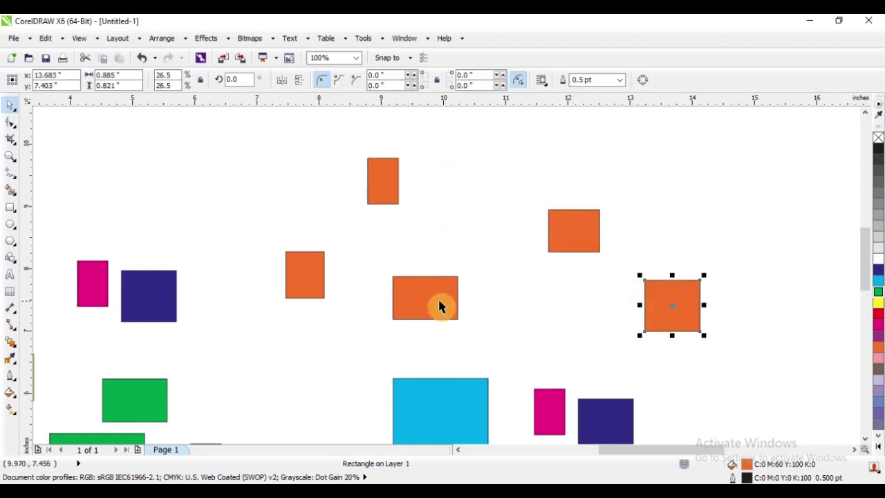
pyautogui.moveTo(436, 303); pyautogui.dragTo(601, 160)
pyautogui.moveTo(376, 188); pyautogui.dragTo(373, 231)
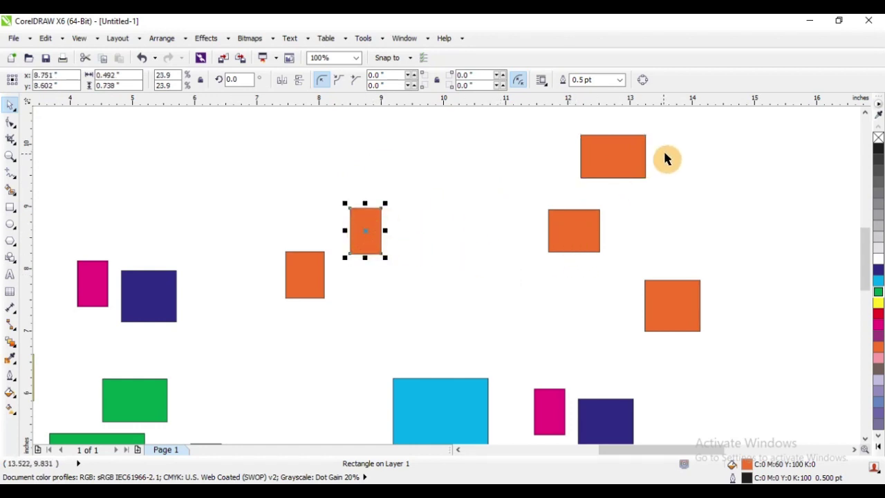
# Step: Select the topmost orange rectangle, rotate it to 80 degrees, and undo the rotation
pyautogui.moveTo(666, 159); pyautogui.dragTo(446, 187)
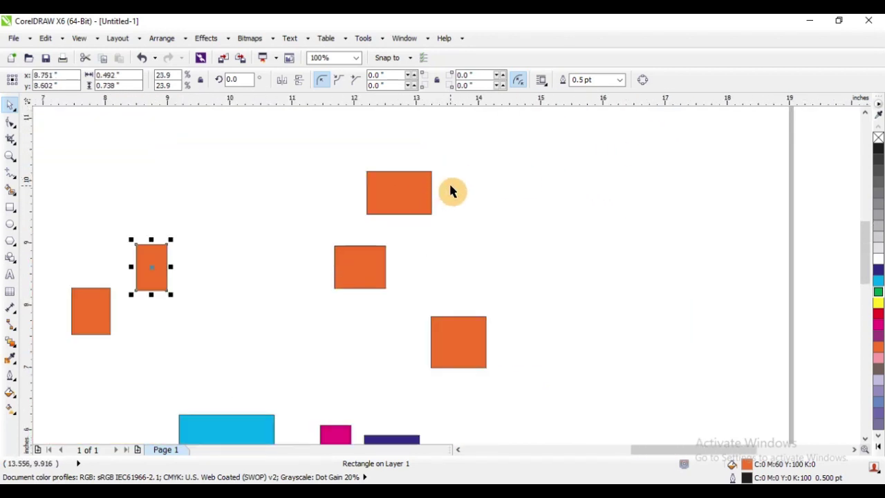
pyautogui.click(400, 185)
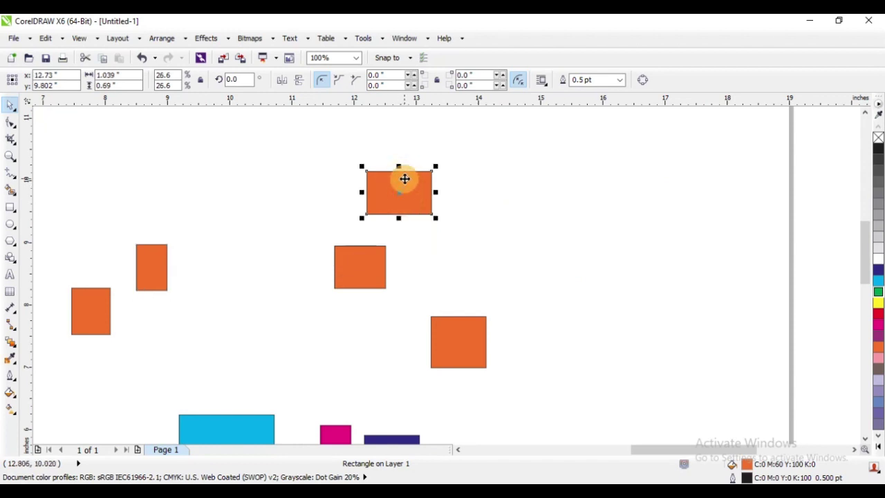
pyautogui.scroll(1, 404, 179)
pyautogui.scroll(1, 399, 192)
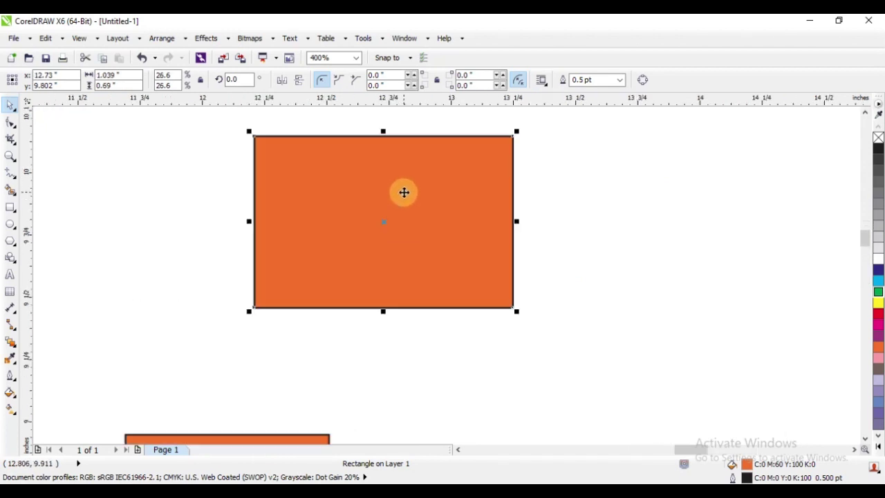
pyautogui.click(448, 173)
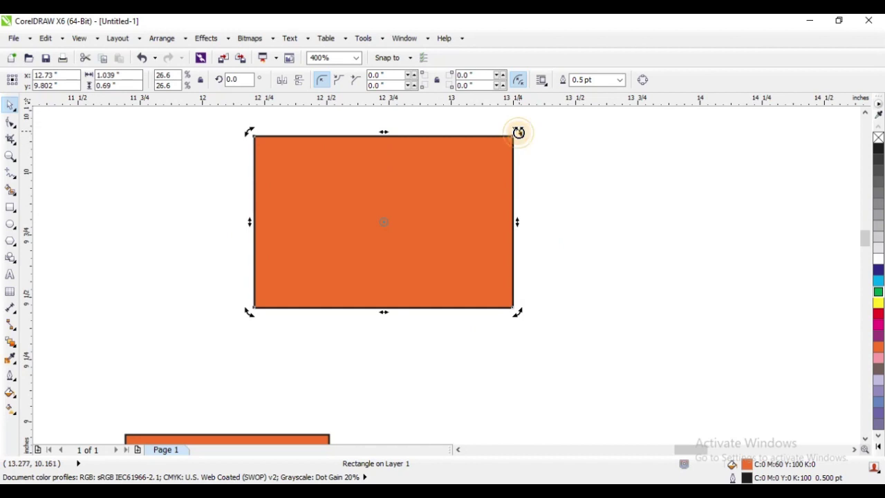
pyautogui.moveTo(518, 130); pyautogui.dragTo(363, 173)
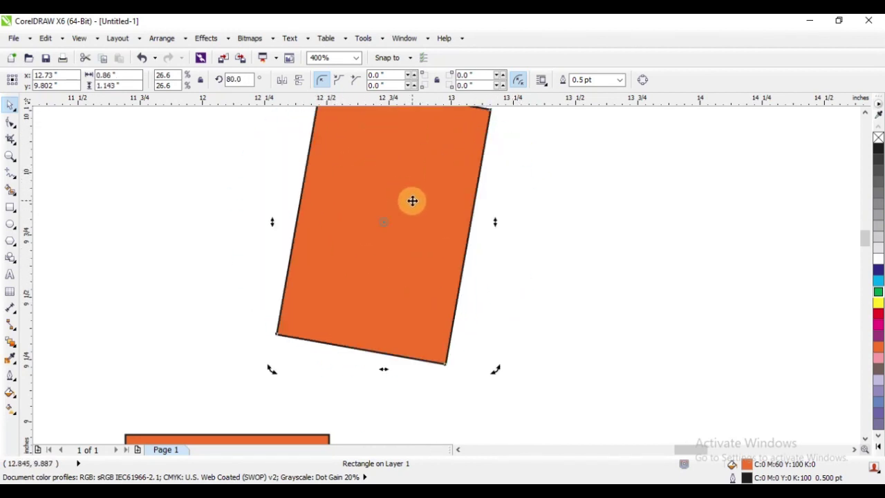
pyautogui.scroll(-2, 414, 197)
pyautogui.hotkey('ctrl', 'z')
pyautogui.scroll(2, 415, 176)
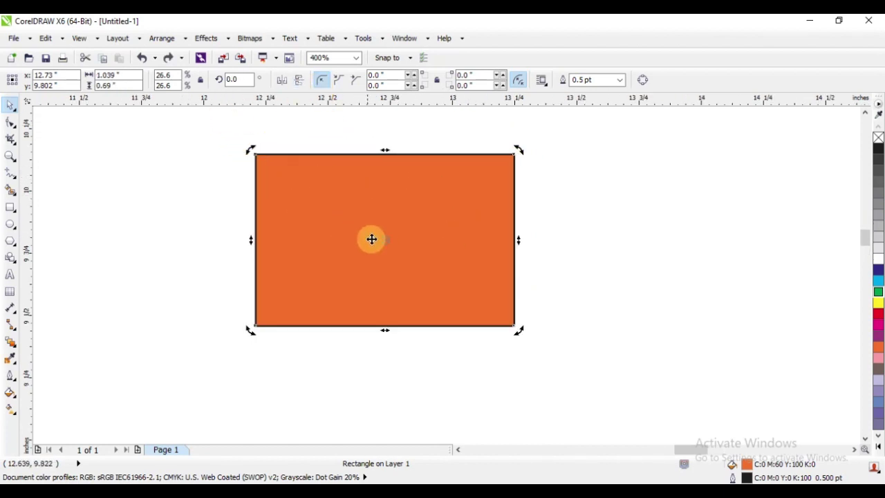
# Step: Deselect and reselect the topmost orange rectangle, rotate it to 90 degrees about its centre, and undo that rotation
pyautogui.click(570, 240)
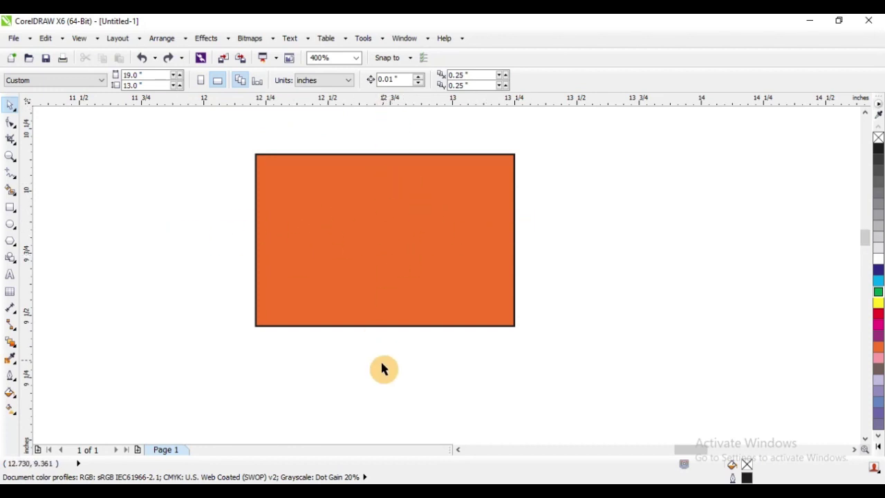
pyautogui.click(421, 188)
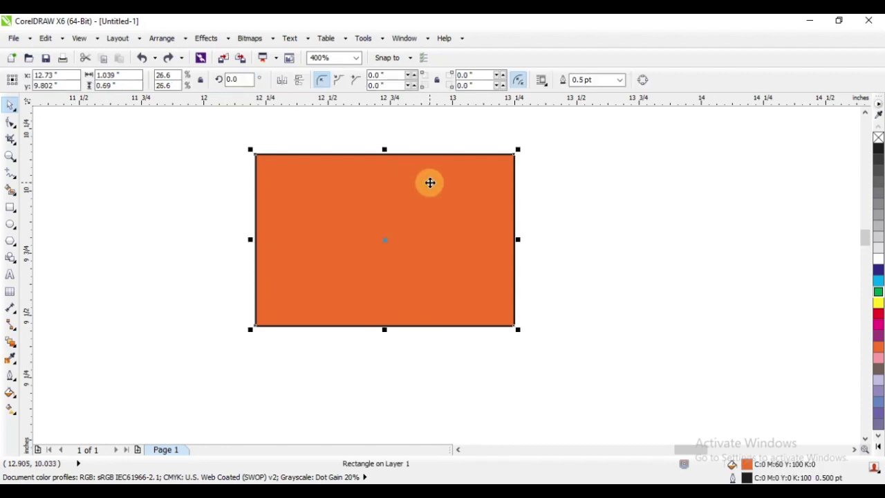
pyautogui.click(491, 171)
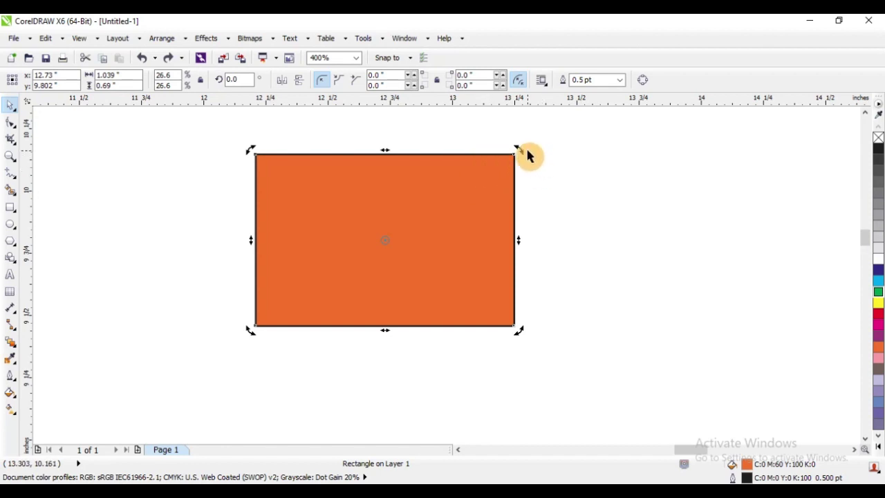
pyautogui.moveTo(523, 151); pyautogui.dragTo(446, 318)
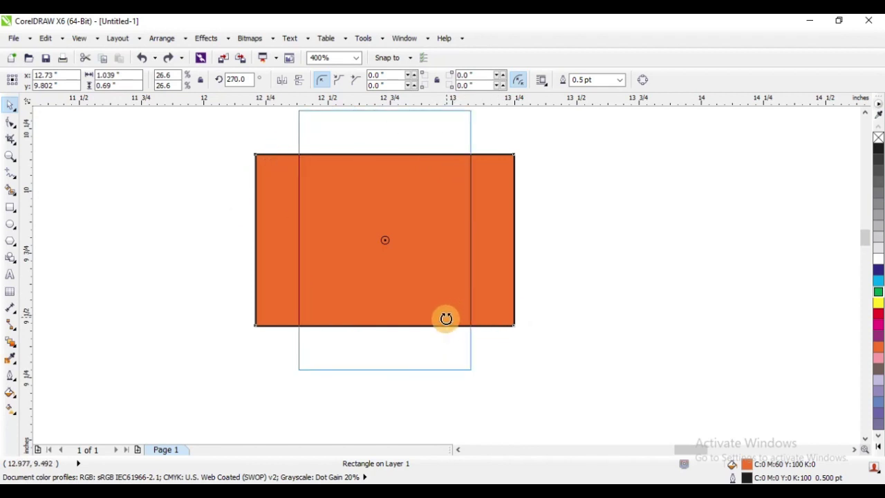
pyautogui.moveTo(446, 318); pyautogui.dragTo(325, 143)
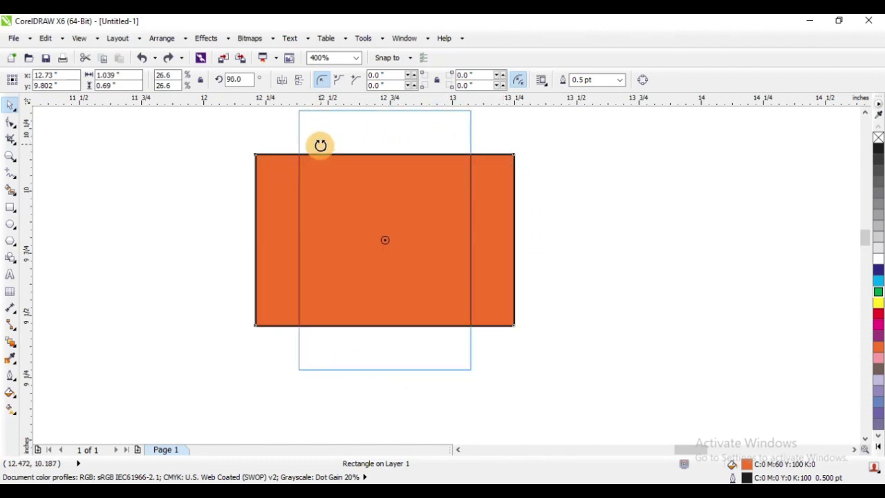
pyautogui.moveTo(320, 146); pyautogui.dragTo(321, 145)
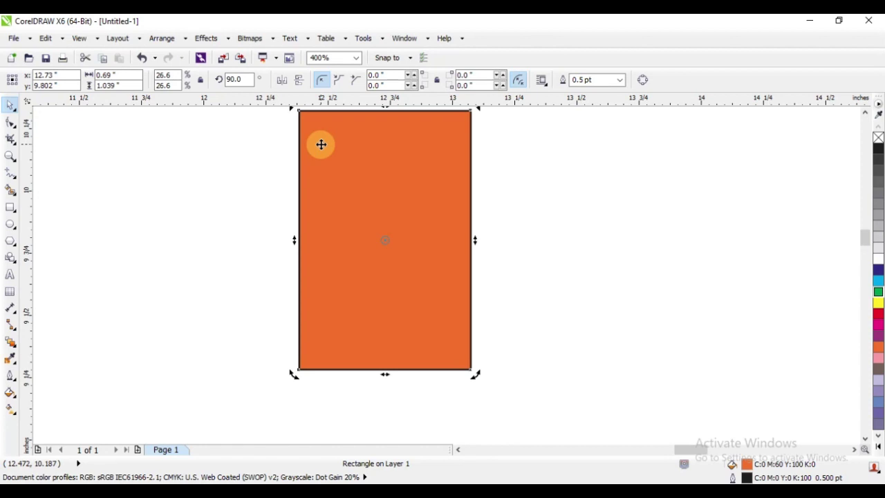
pyautogui.hotkey('ctrl', 'z')
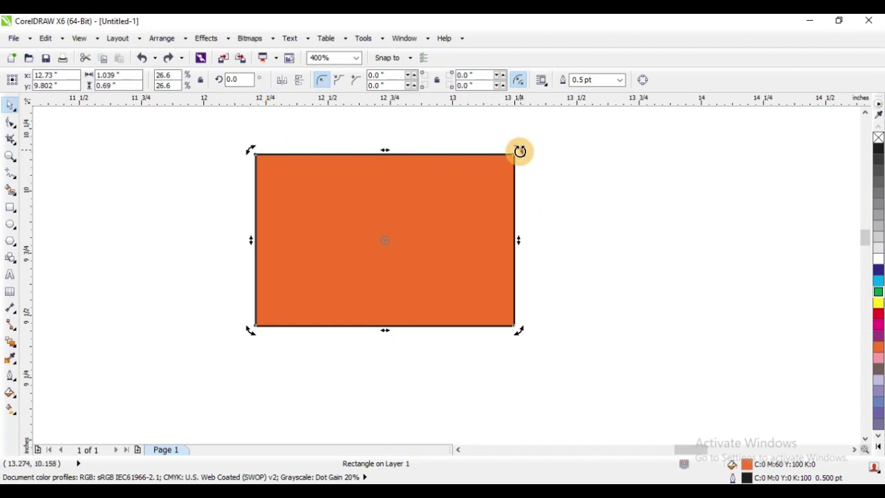
# Step: Rotate the topmost orange rectangle to 270 degrees, and try moving it down to one side before undoing the move
pyautogui.moveTo(520, 151); pyautogui.dragTo(424, 306)
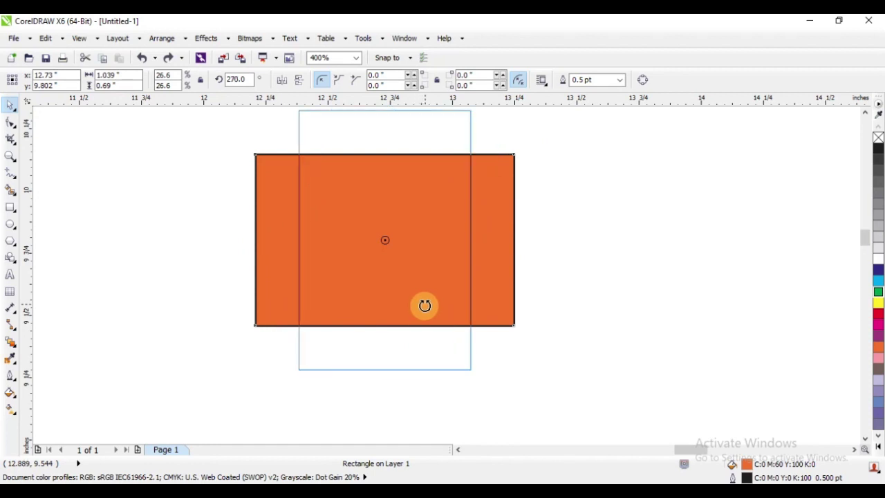
pyautogui.moveTo(425, 306); pyautogui.dragTo(424, 305)
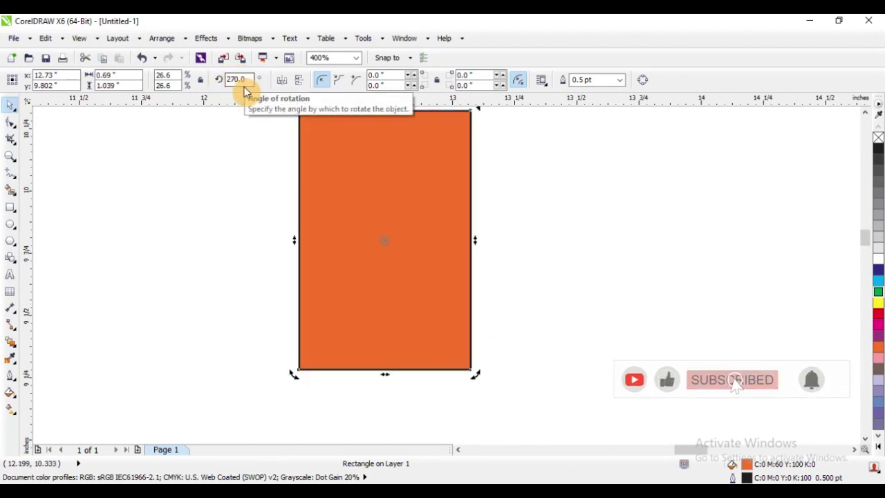
pyautogui.click(383, 209)
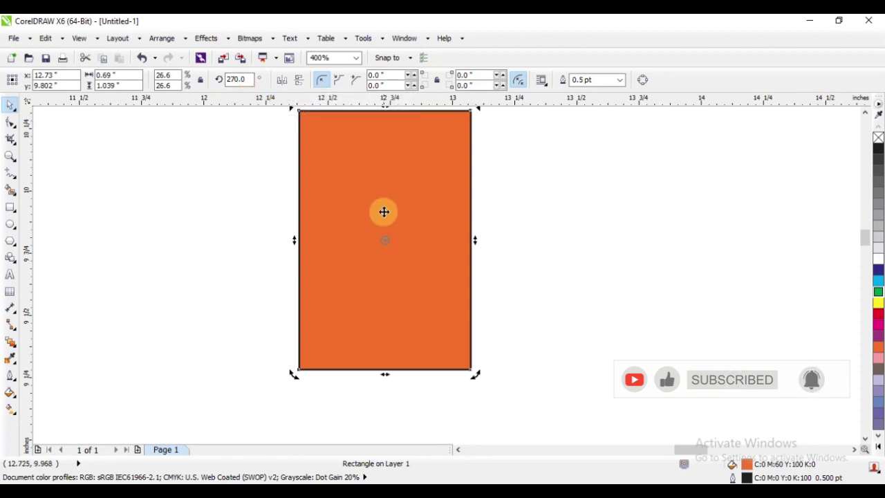
pyautogui.moveTo(383, 210); pyautogui.dragTo(255, 251)
pyautogui.hotkey('ctrl', 'z')
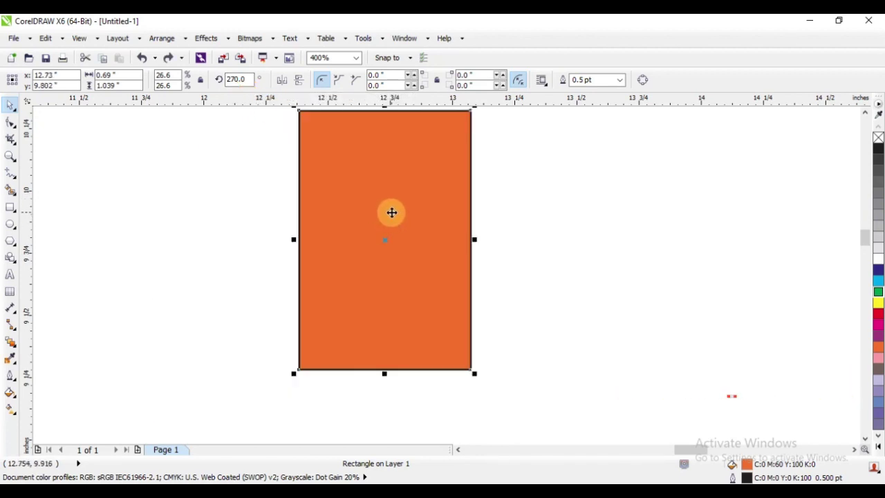
# Step: Deselect the rotated orange rectangle and activate the Freehand Pick tool
pyautogui.scroll(-2, 391, 211)
pyautogui.scroll(-3, 378, 166)
pyautogui.click(447, 203)
pyautogui.scroll(-1, 429, 186)
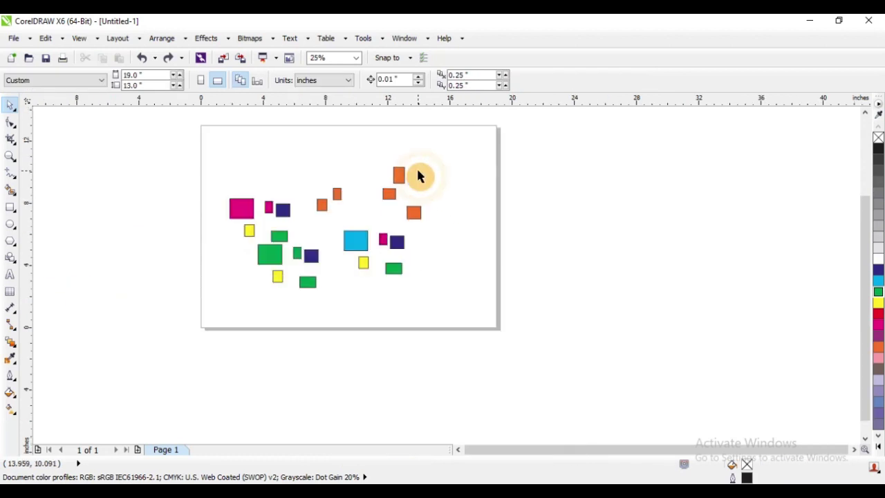
pyautogui.scroll(1, 510, 357)
pyautogui.scroll(-1, 351, 270)
pyautogui.scroll(1, 386, 205)
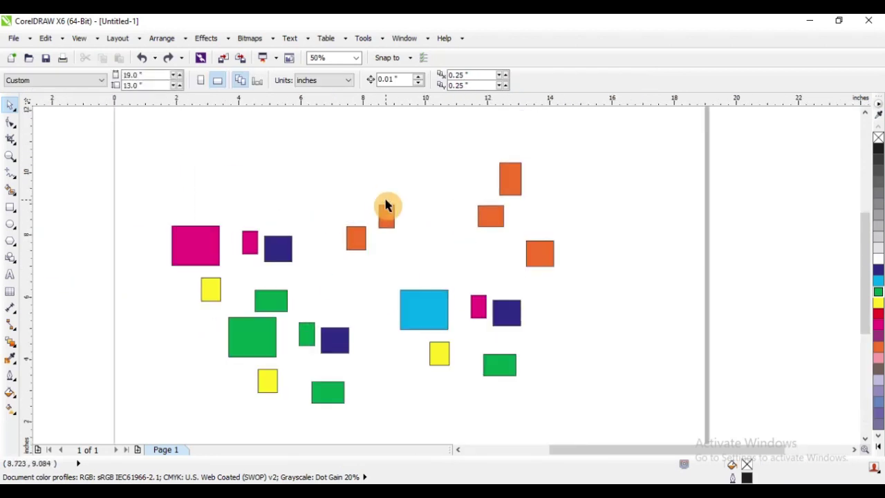
pyautogui.click(14, 105)
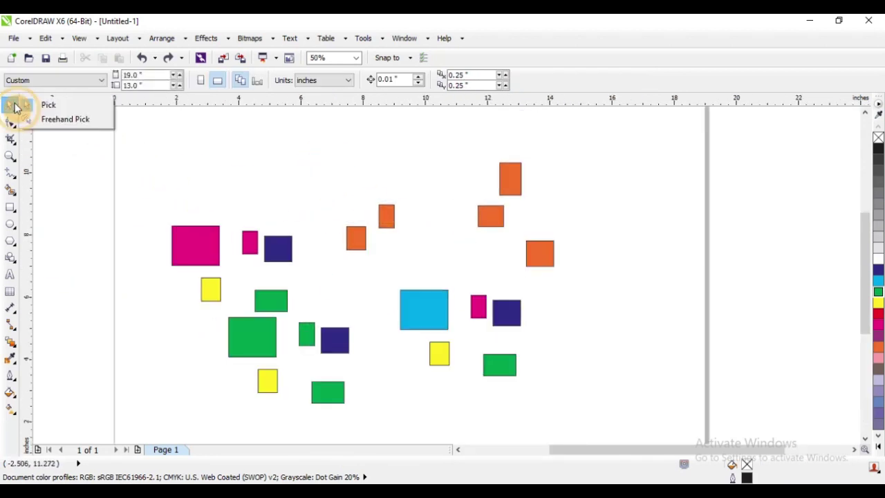
pyautogui.click(59, 122)
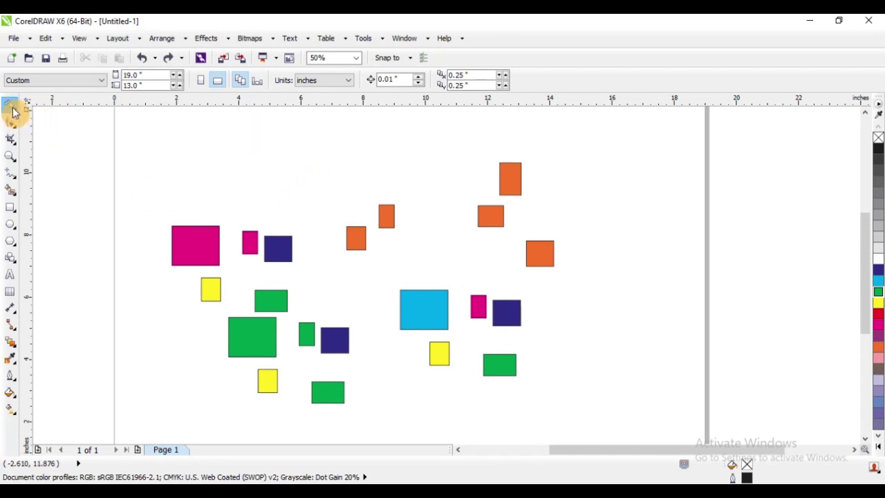
pyautogui.click(14, 111)
pyautogui.click(49, 121)
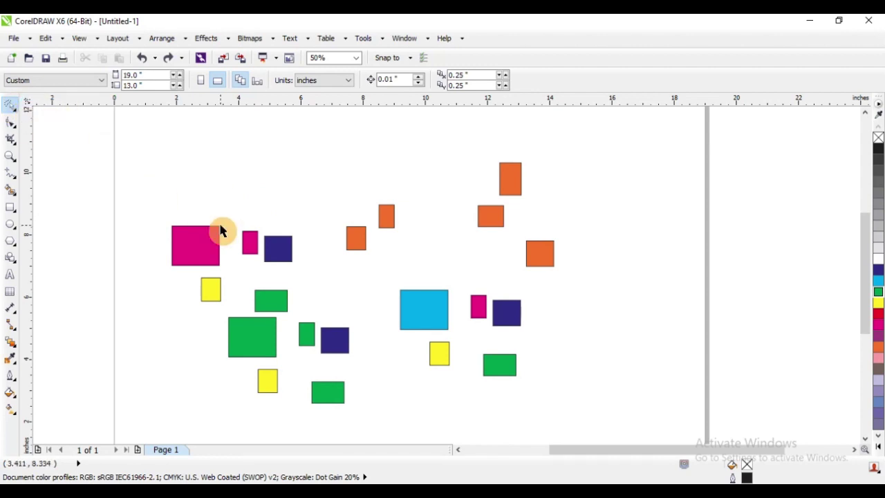
# Step: Freehand-select the upper navy rectangle together with the green rectangle below it, and clear the selection
pyautogui.scroll(2, 267, 322)
pyautogui.scroll(-2, 264, 321)
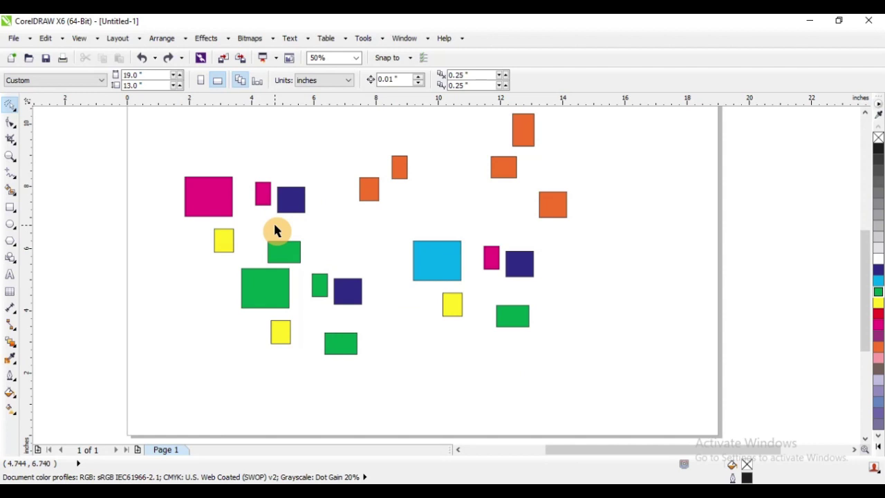
pyautogui.scroll(1, 263, 253)
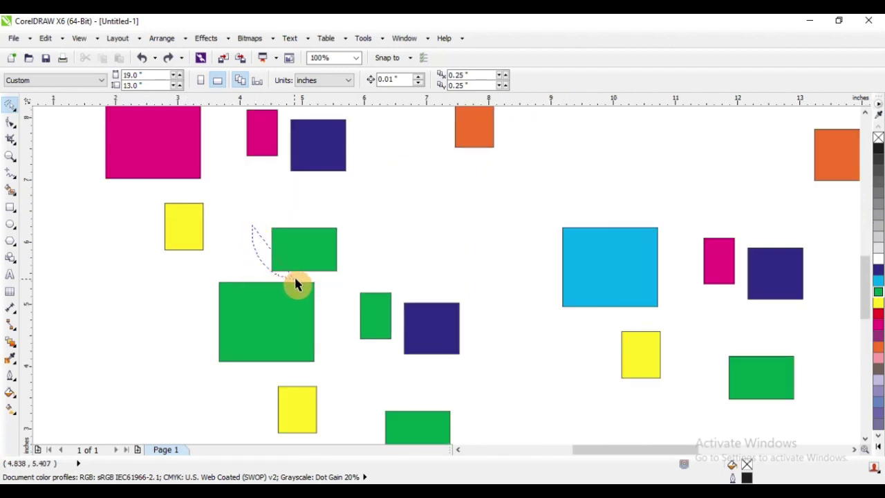
pyautogui.moveTo(377, 275)
pyautogui.mouseDown()
pyautogui.moveTo(389, 185)
pyautogui.moveTo(366, 127)
pyautogui.moveTo(341, 109)
pyautogui.moveTo(309, 117)
pyautogui.moveTo(273, 173)
pyautogui.moveTo(251, 183)
pyautogui.moveTo(417, 211)
pyautogui.moveTo(326, 203)
pyautogui.mouseUp()
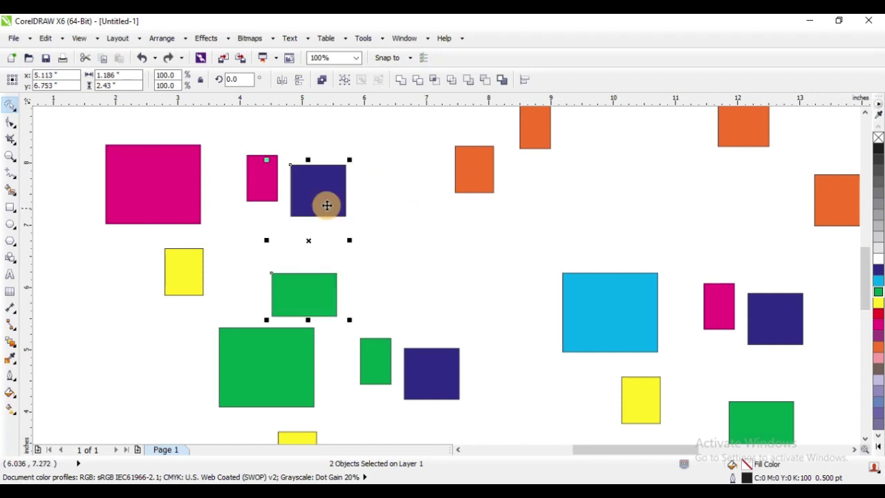
pyautogui.scroll(-1, 203, 194)
pyautogui.click(192, 148)
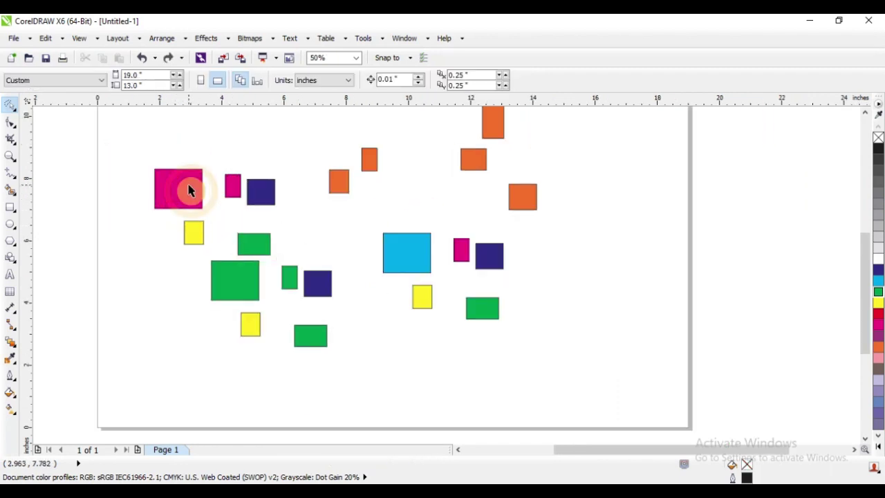
# Step: Select the large magenta, upper navy and leftmost orange rectangles together, try moving them down, and undo the move
pyautogui.click(187, 185)
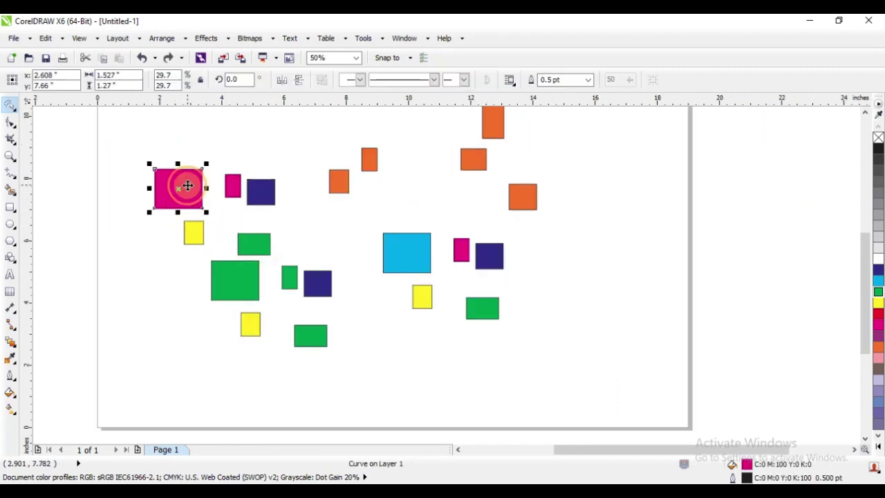
pyautogui.keyDown('shift'); pyautogui.click(266, 196); pyautogui.keyUp('shift')
pyautogui.keyDown('shift'); pyautogui.click(340, 181); pyautogui.keyUp('shift')
pyautogui.moveTo(340, 181); pyautogui.dragTo(356, 268)
pyautogui.hotkey('ctrl', 'z')
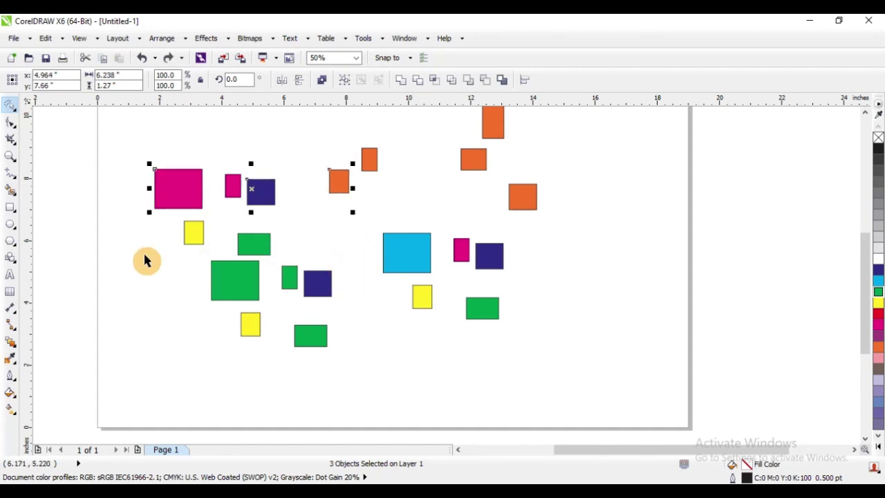
# Step: Add the two nearest green rectangles and the lower-left navy one to the selection, fill all six with pink (C:0 M:40 Y:20 K:0), and deselect
pyautogui.click(9, 111)
pyautogui.click(55, 118)
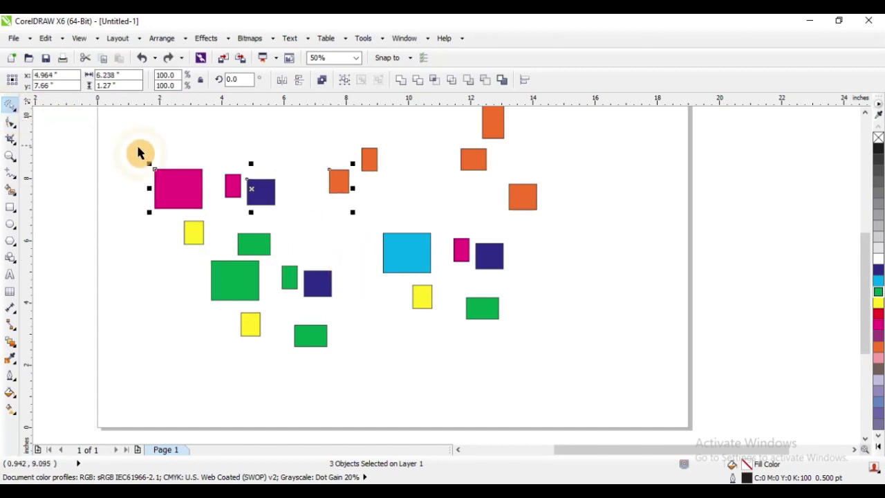
pyautogui.keyDown('shift'); pyautogui.click(253, 245); pyautogui.keyUp('shift')
pyautogui.keyDown('shift'); pyautogui.click(237, 285); pyautogui.keyUp('shift')
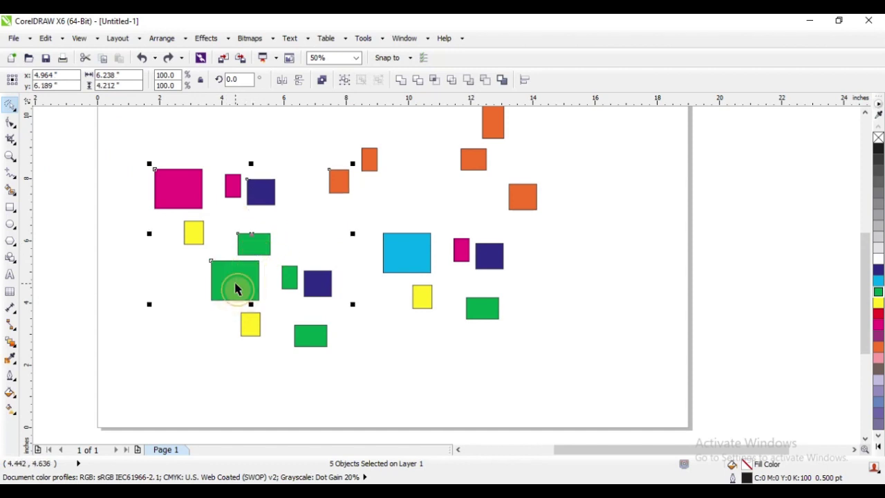
pyautogui.keyDown('shift'); pyautogui.click(327, 289); pyautogui.keyUp('shift')
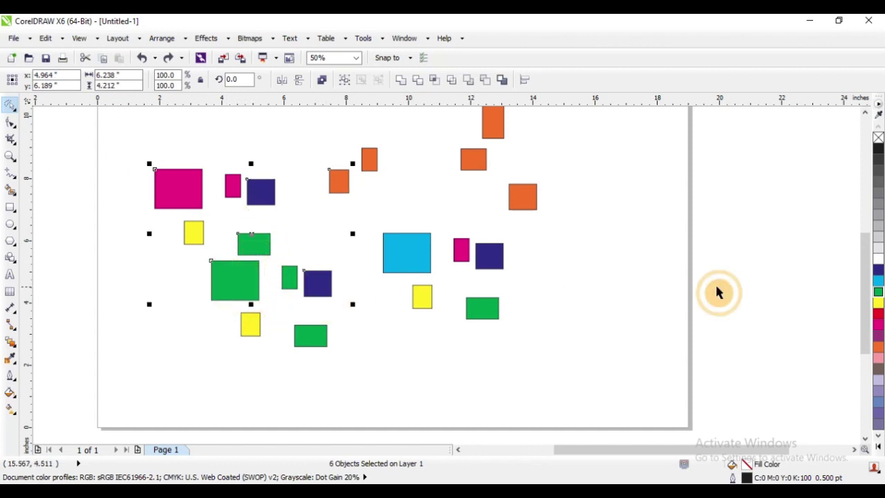
pyautogui.click(880, 326)
pyautogui.click(880, 359)
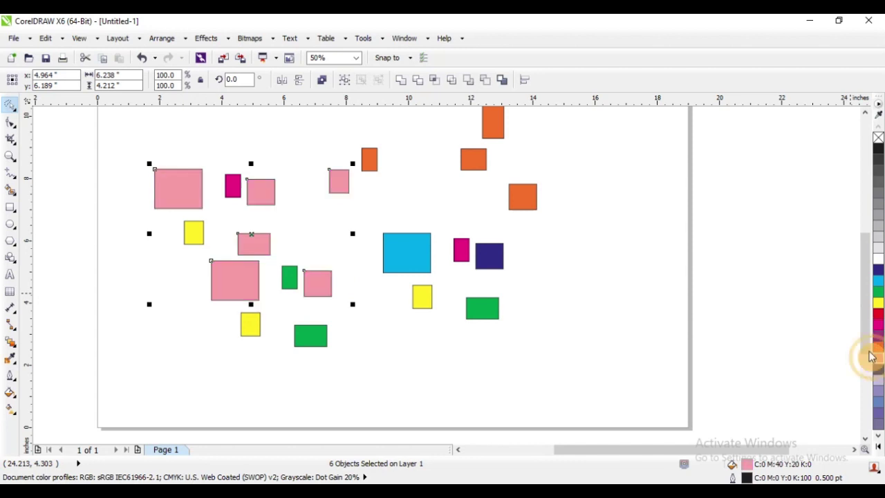
pyautogui.click(270, 139)
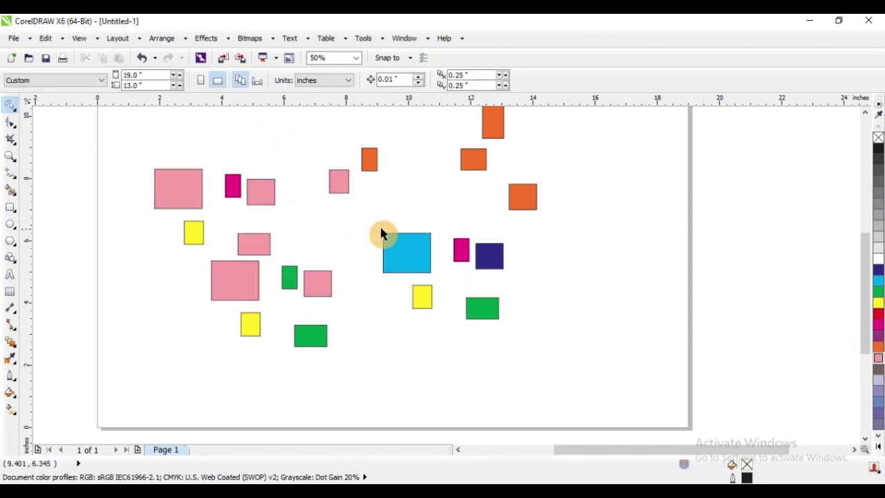
# Step: Freehand-select the large cyan rectangle with its neighbouring magenta and yellow ones, and fill all three with pink (C:0 M:40 Y:20 K:0)
pyautogui.moveTo(376, 302)
pyautogui.mouseDown()
pyautogui.moveTo(454, 322)
pyautogui.moveTo(488, 263)
pyautogui.moveTo(486, 232)
pyautogui.moveTo(475, 221)
pyautogui.mouseUp()
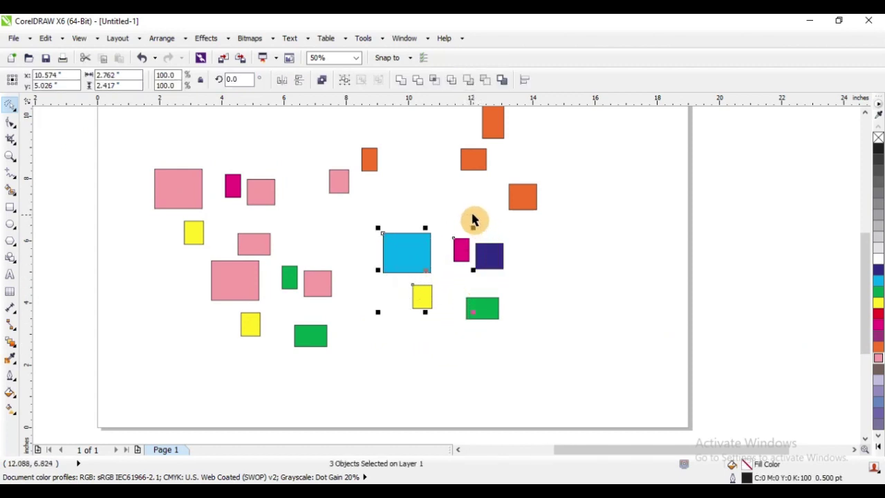
pyautogui.click(877, 304)
pyautogui.click(878, 359)
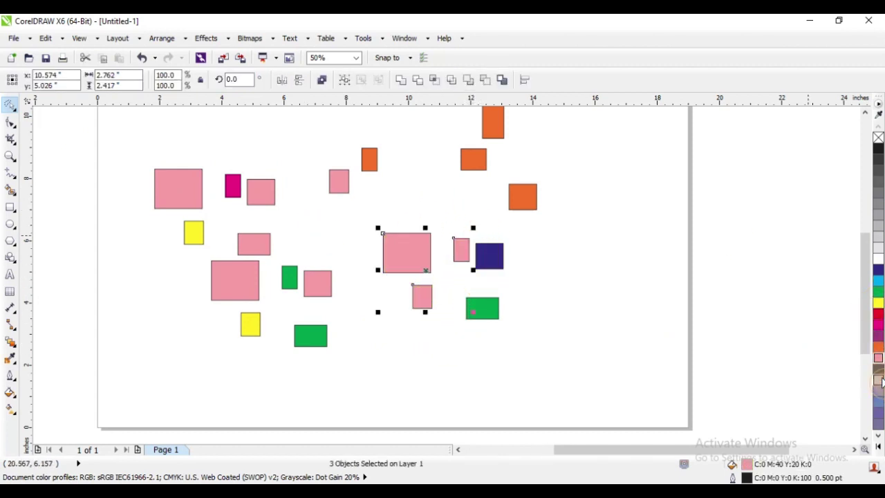
# Step: Fill the three selected pink rectangles with pale lavender (C:20 M:20 Y:0 K:0), and clear the selection
pyautogui.click(878, 381)
pyautogui.scroll(1, 444, 261)
pyautogui.scroll(-1, 489, 248)
pyautogui.click(528, 254)
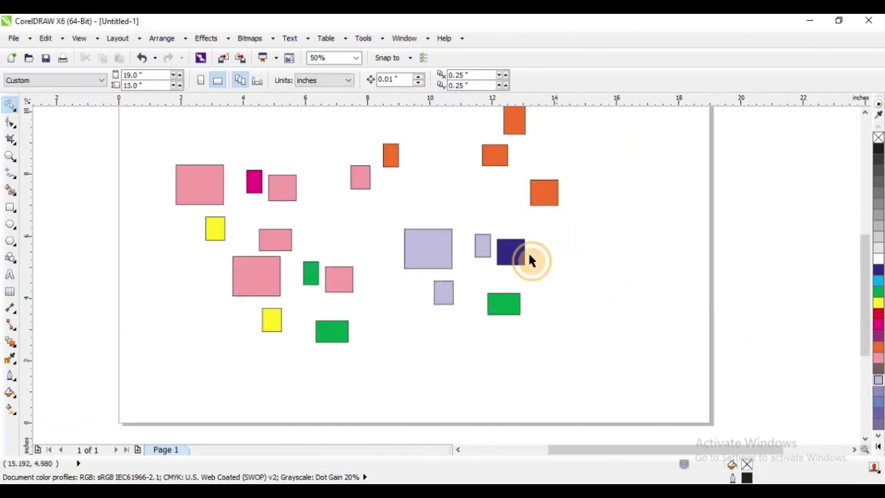
# Step: Try a freehand outline that only partly covers the large lavender rectangle, and select it by outlining it completely
pyautogui.scroll(2, 408, 245)
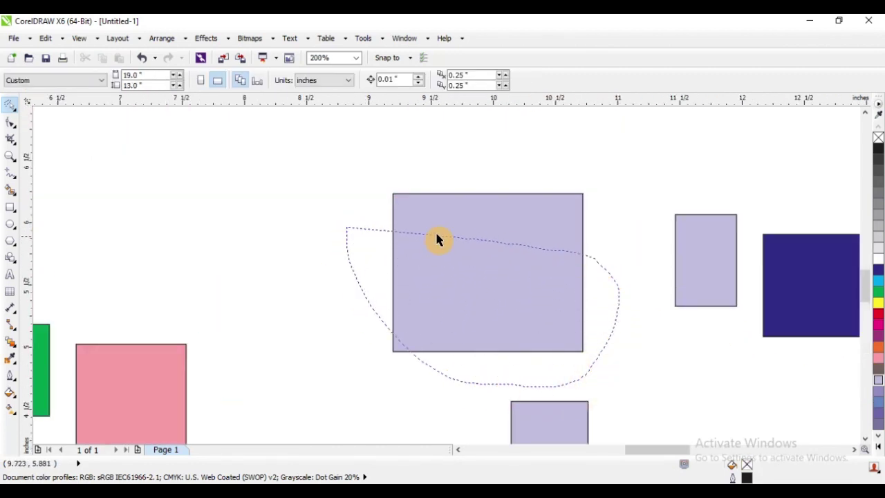
pyautogui.moveTo(437, 240); pyautogui.dragTo(380, 204)
pyautogui.moveTo(312, 280)
pyautogui.mouseDown()
pyautogui.moveTo(339, 357)
pyautogui.moveTo(442, 392)
pyautogui.mouseUp()
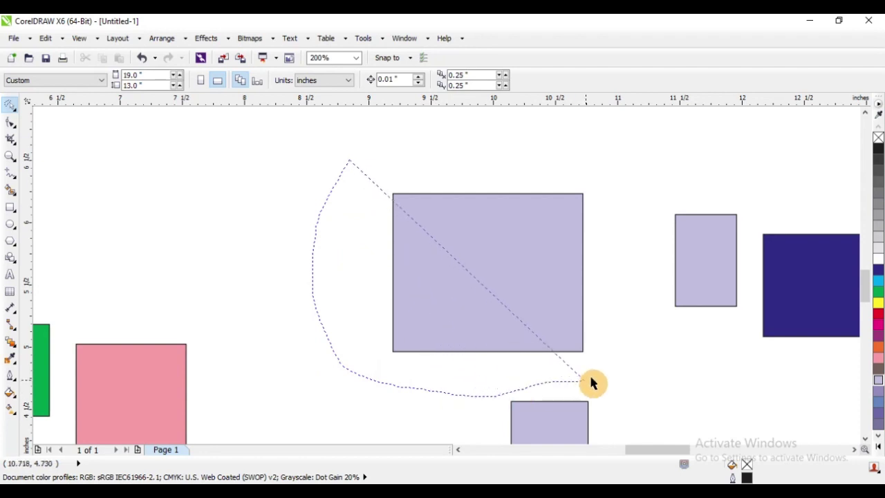
pyautogui.moveTo(622, 338)
pyautogui.mouseDown()
pyautogui.moveTo(634, 199)
pyautogui.moveTo(623, 169)
pyautogui.moveTo(549, 148)
pyautogui.mouseUp()
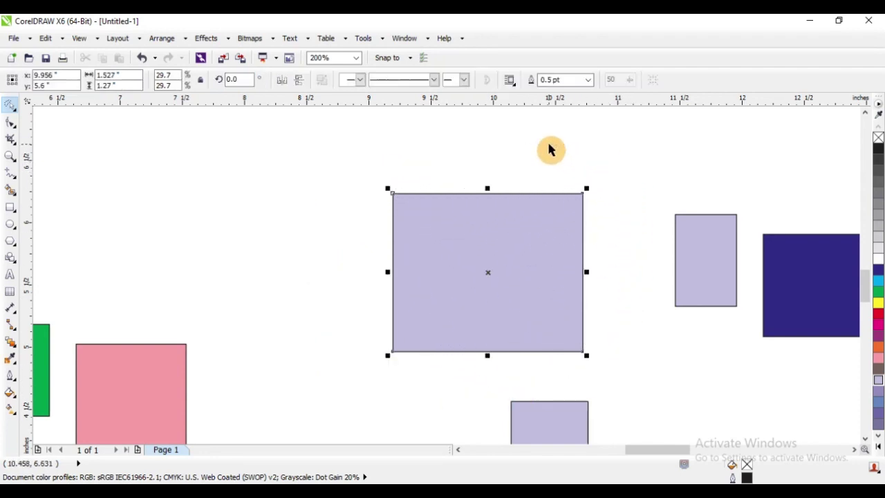
pyautogui.scroll(-5, 473, 224)
pyautogui.scroll(4, 431, 202)
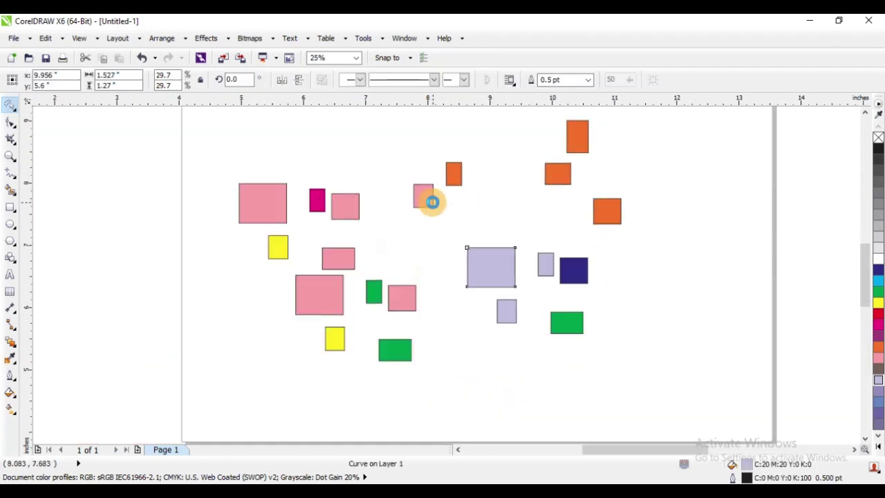
pyautogui.scroll(-4, 424, 207)
pyautogui.scroll(1, 429, 201)
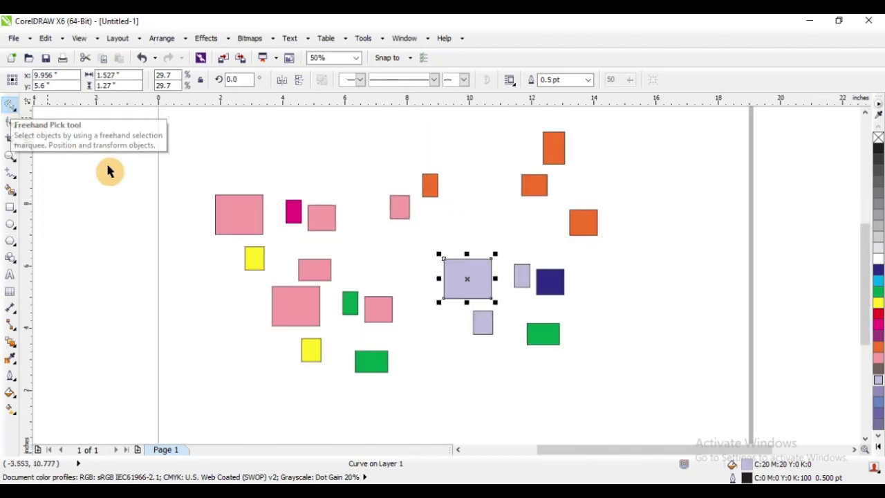
# Step: Select the two large pink rectangles and three smaller pink ones, try moving them, and fill all five with blue (C:100 M:100 Y:0 K:0)
pyautogui.click(261, 174)
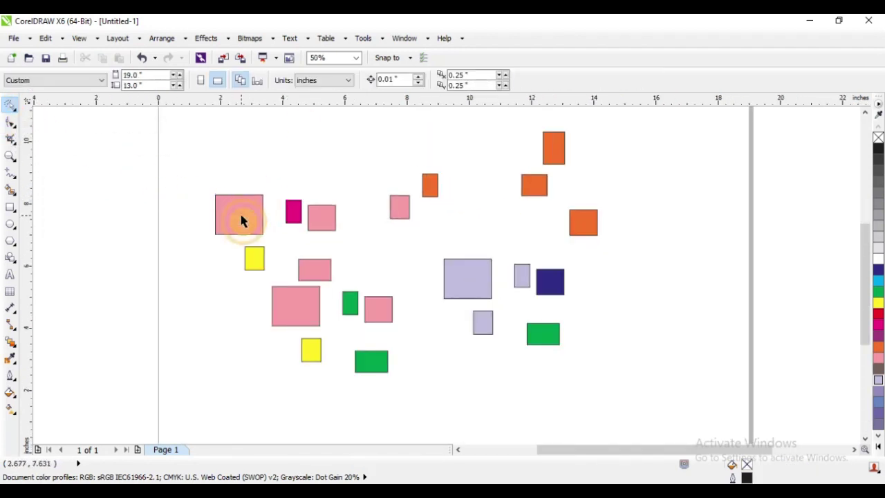
pyautogui.click(240, 219)
pyautogui.keyDown('shift'); pyautogui.click(327, 216); pyautogui.keyUp('shift')
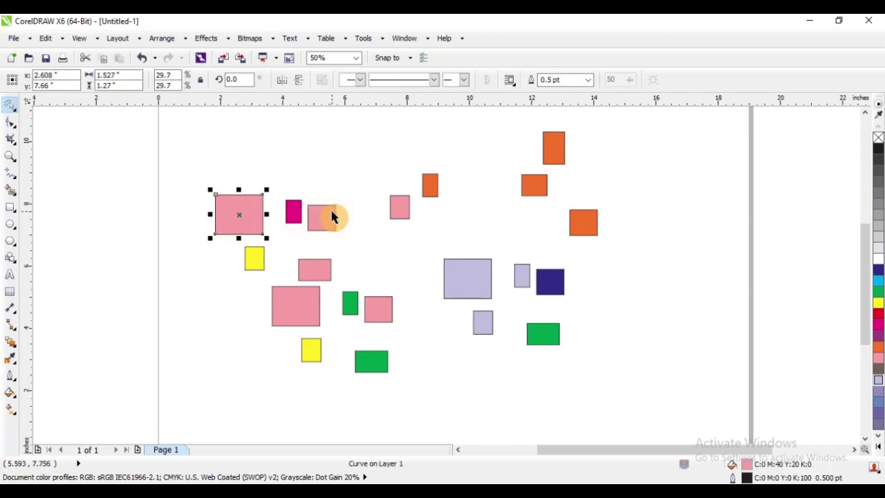
pyautogui.keyDown('shift'); pyautogui.click(407, 209); pyautogui.keyUp('shift')
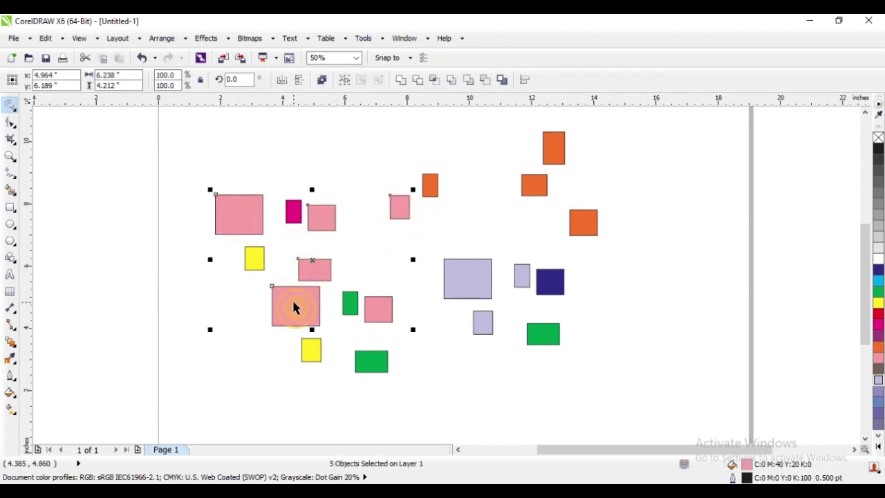
pyautogui.moveTo(316, 215); pyautogui.dragTo(409, 182)
pyautogui.hotkey('ctrl', 'z')
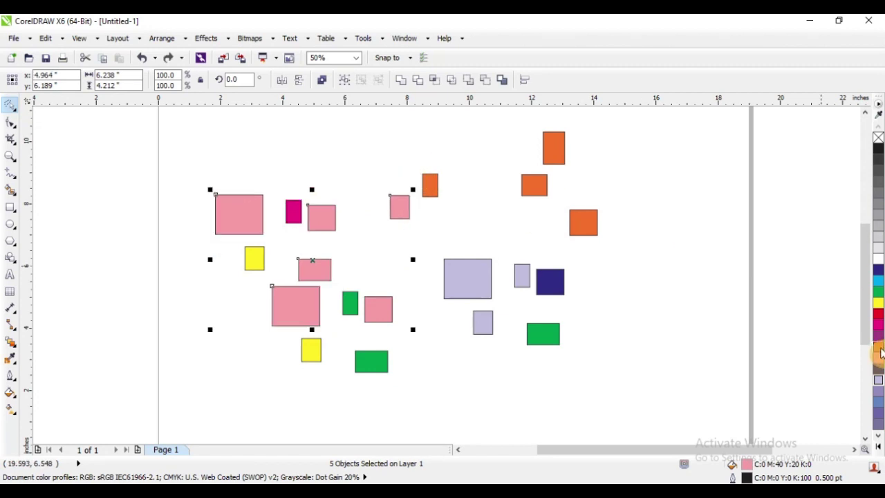
pyautogui.click(881, 271)
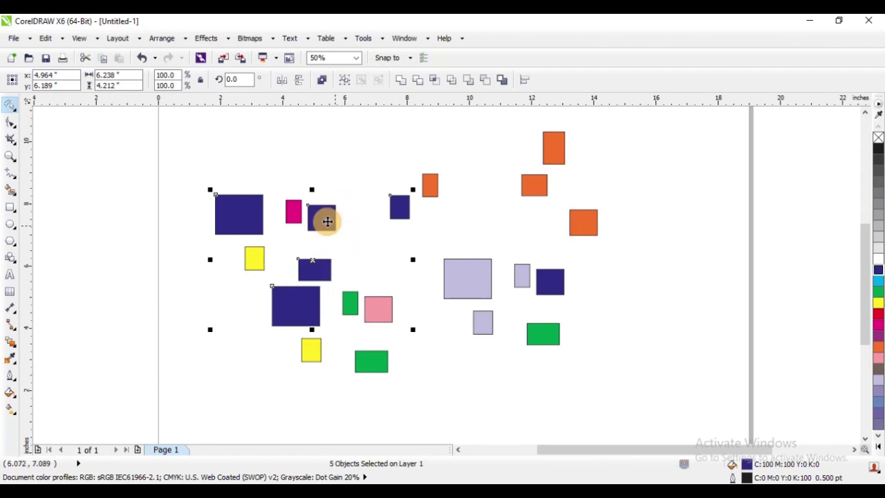
# Step: Remove the upper-left large blue rectangle from the selection, try moving the other four, and undo the move
pyautogui.keyDown('shift'); pyautogui.click(246, 210); pyautogui.keyUp('shift')
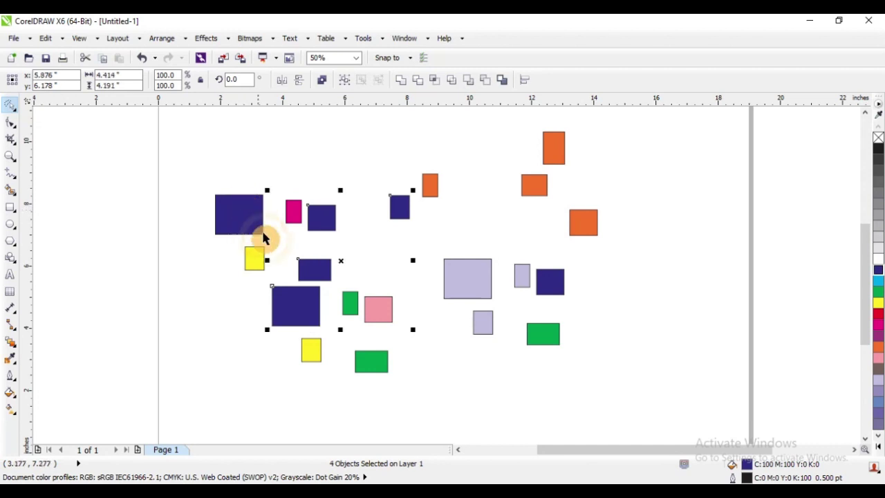
pyautogui.moveTo(323, 212); pyautogui.dragTo(422, 266)
pyautogui.hotkey('ctrl', 'z')
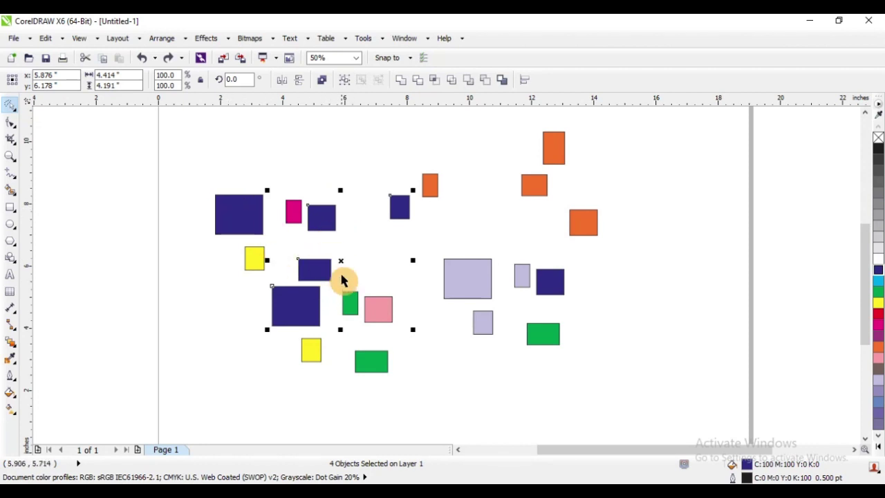
# Step: Freehand-select every rectangle except the topmost orange one, try a cyan fill (C:100 M:0 Y:0 K:0), and fill them with pink (C:0 M:40 Y:20 K:0)
pyautogui.click(355, 160)
pyautogui.moveTo(184, 146)
pyautogui.mouseDown()
pyautogui.moveTo(222, 264)
pyautogui.moveTo(302, 365)
pyautogui.moveTo(464, 378)
pyautogui.moveTo(611, 325)
pyautogui.moveTo(616, 225)
pyautogui.moveTo(575, 175)
pyautogui.moveTo(531, 164)
pyautogui.mouseUp()
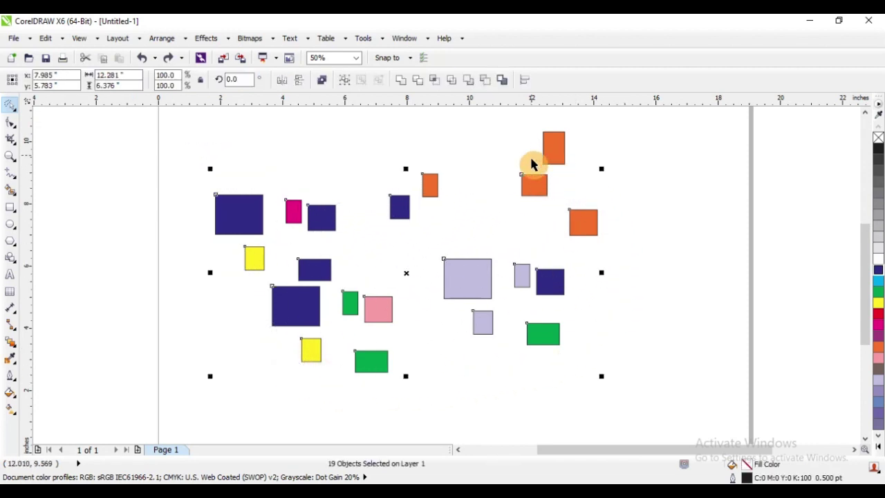
pyautogui.click(879, 283)
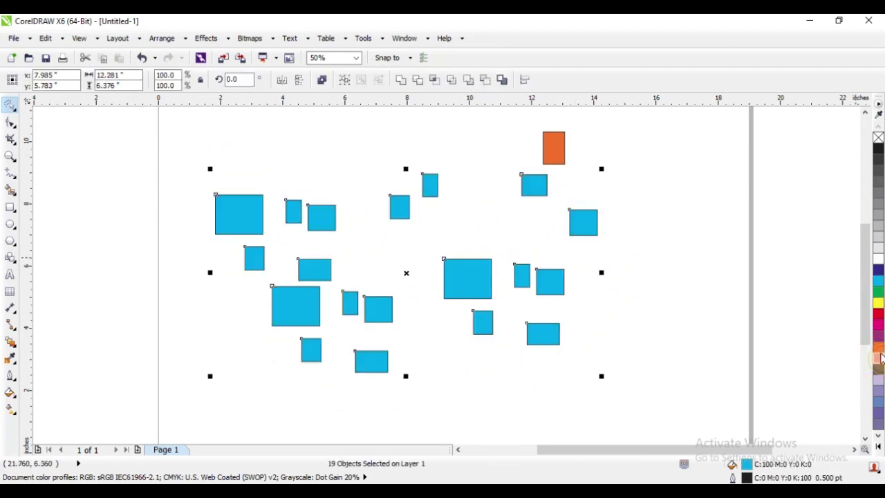
pyautogui.click(879, 358)
# Step: Freehand-select all the rectangles including the orange one, try rotating them clockwise to about 335.3°, and undo the rotation
pyautogui.scroll(-2, 443, 259)
pyautogui.click(352, 332)
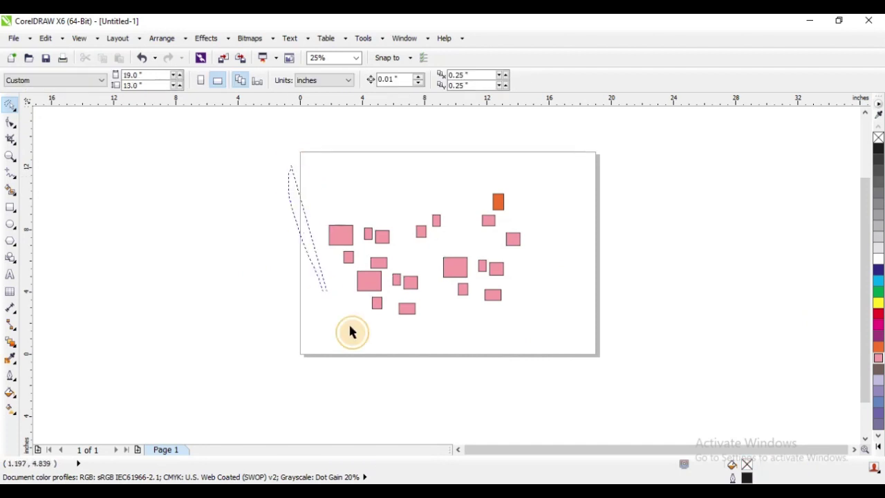
pyautogui.moveTo(351, 332)
pyautogui.mouseDown()
pyautogui.moveTo(592, 189)
pyautogui.moveTo(528, 178)
pyautogui.mouseUp()
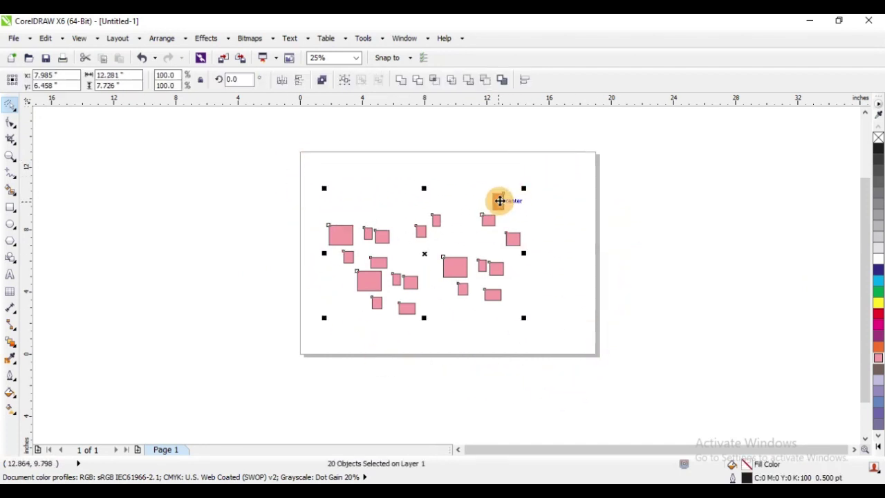
pyautogui.scroll(1, 478, 215)
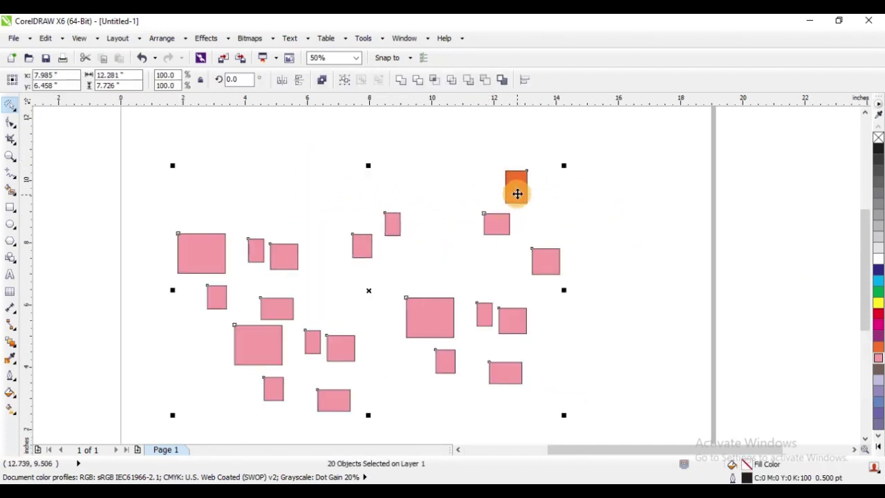
pyautogui.click(516, 189)
pyautogui.scroll(-1, 513, 184)
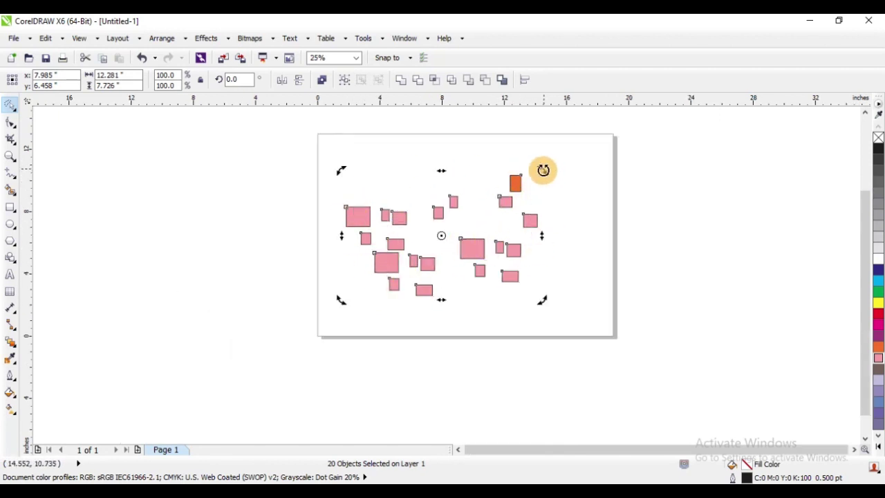
pyautogui.moveTo(544, 171); pyautogui.dragTo(490, 246)
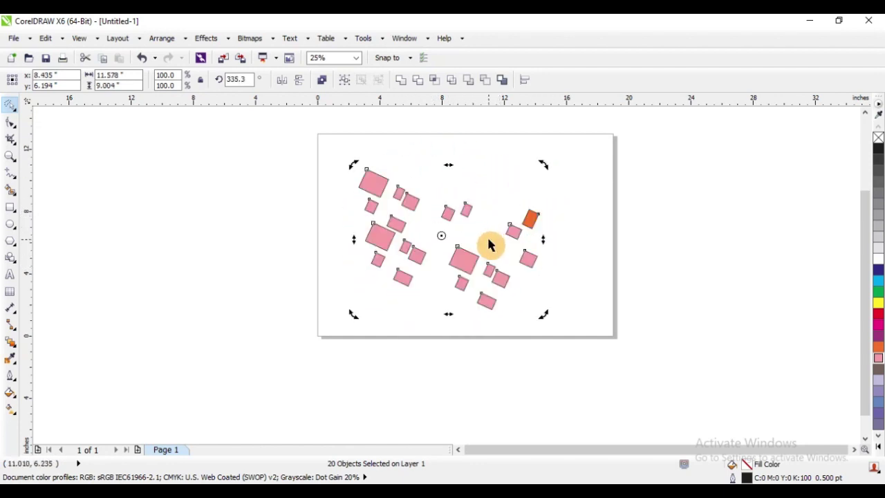
pyautogui.hotkey('ctrl', 'z')
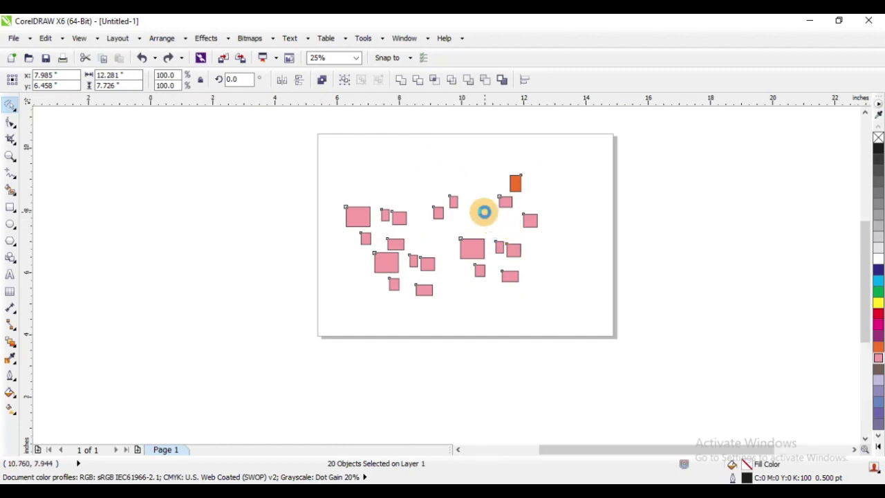
# Step: Freehand-select all the rectangles again, and clear the selection
pyautogui.scroll(2, 415, 253)
pyautogui.scroll(-2, 433, 184)
pyautogui.click(325, 171)
pyautogui.moveTo(306, 166)
pyautogui.mouseDown()
pyautogui.moveTo(379, 332)
pyautogui.moveTo(574, 321)
pyautogui.moveTo(521, 176)
pyautogui.moveTo(628, 218)
pyautogui.moveTo(706, 217)
pyautogui.mouseUp()
pyautogui.hotkey('ctrl', 'z')
pyautogui.scroll(1, 366, 228)
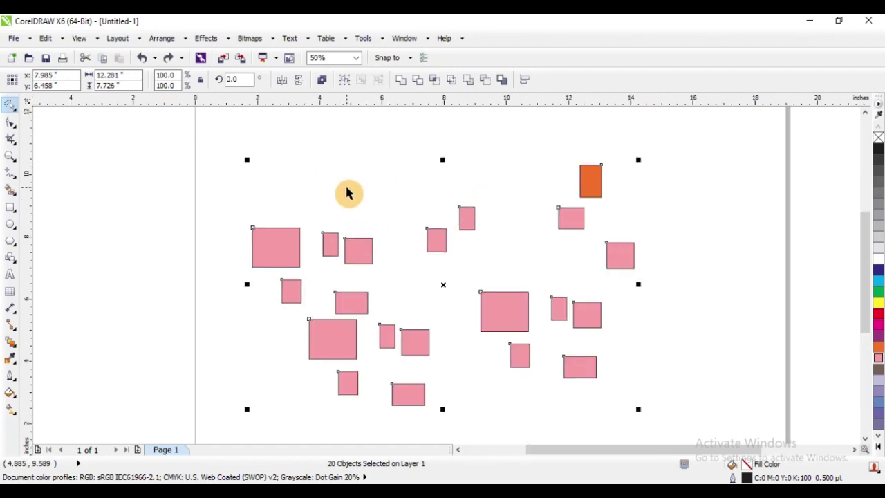
pyautogui.click(349, 194)
# Step: Select the two large pink rectangles on the page's left half plus the upper medium one, try moving them left, and undo the move
pyautogui.click(359, 250)
pyautogui.keyDown('shift'); pyautogui.click(283, 247); pyautogui.keyUp('shift')
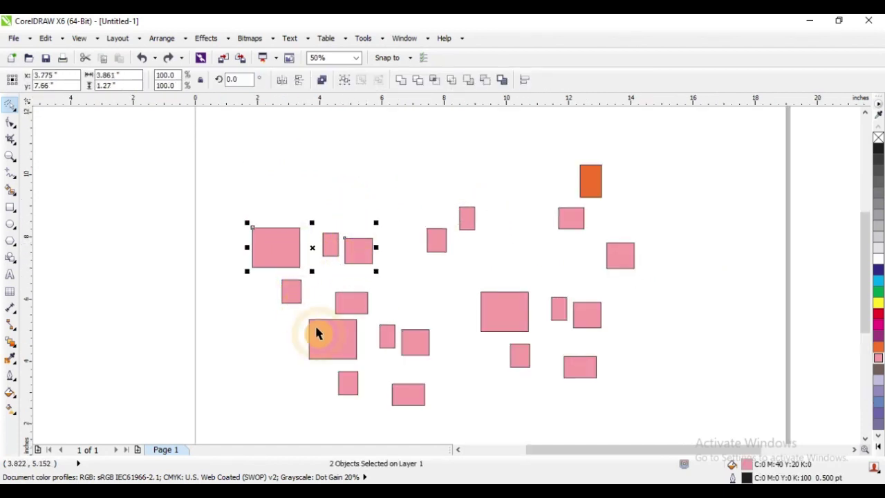
pyautogui.keyDown('shift'); pyautogui.click(317, 335); pyautogui.keyUp('shift')
pyautogui.moveTo(330, 336); pyautogui.dragTo(184, 324)
pyautogui.hotkey('ctrl', 'z')
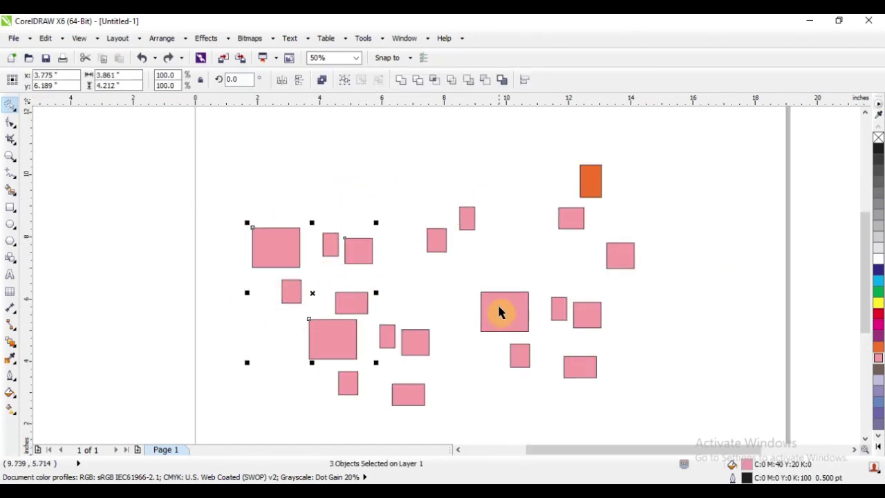
# Step: Add the large pink rectangle on the page's right half to the selection, try moving all four up and left, and undo the move
pyautogui.keyDown('shift'); pyautogui.click(501, 313); pyautogui.keyUp('shift')
pyautogui.moveTo(502, 313); pyautogui.dragTo(341, 251)
pyautogui.hotkey('ctrl', 'z')
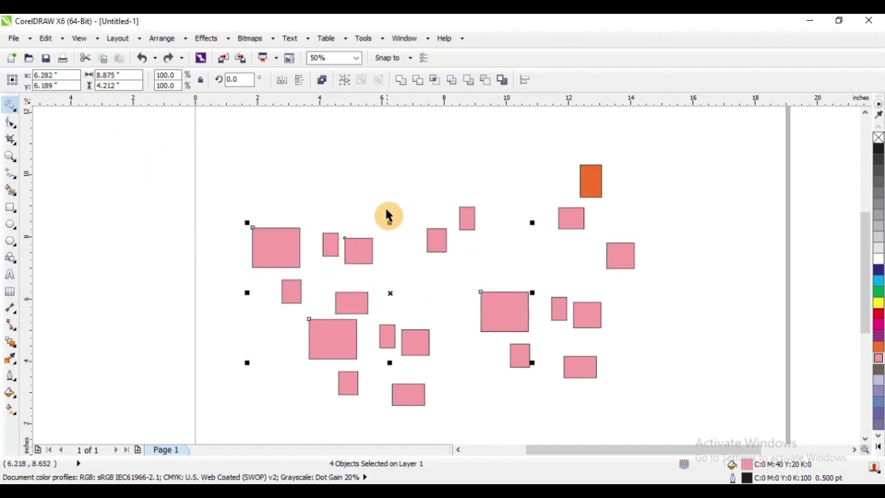
# Step: Select only the two large left-hand pink rectangles and the upper medium one, and fill them with yellow (C:0 M:0 Y:100 K:0)
pyautogui.click(347, 260)
pyautogui.keyDown('shift'); pyautogui.click(267, 249); pyautogui.keyUp('shift')
pyautogui.keyDown('shift'); pyautogui.click(327, 340); pyautogui.keyUp('shift')
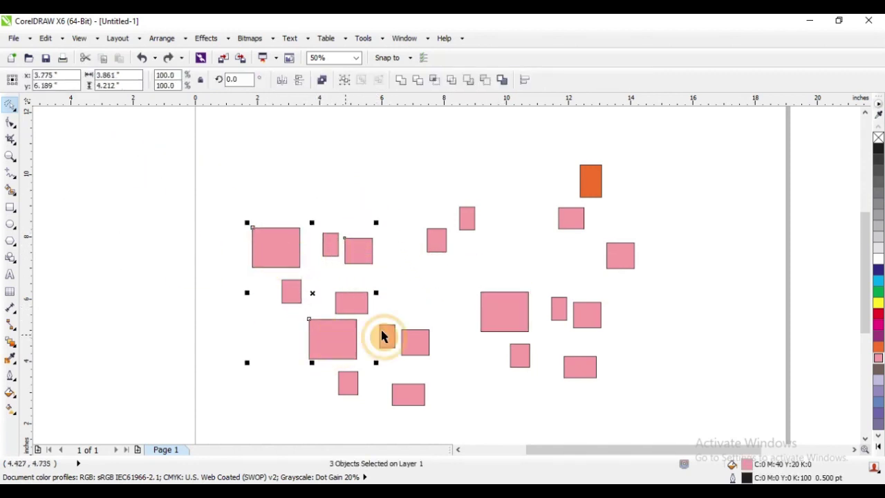
pyautogui.click(879, 305)
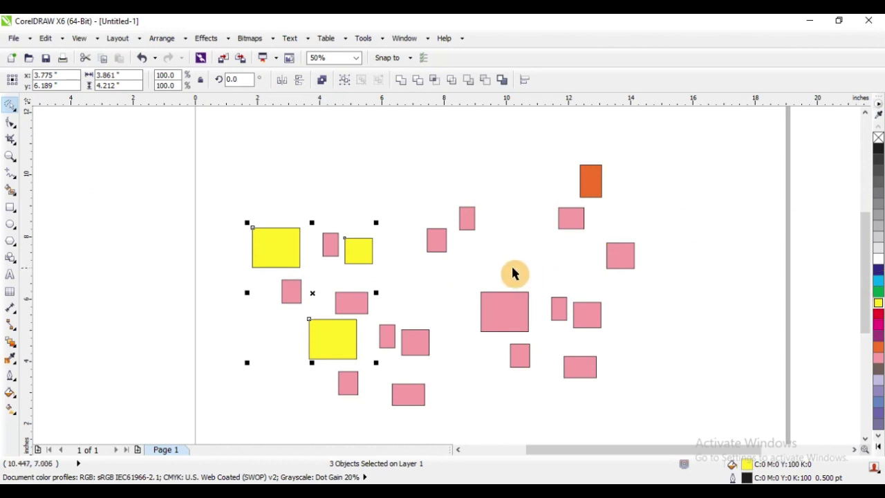
# Step: Add the large right-hand pink rectangle to the selection, fill all four with green (C:100 M:0 Y:100 K:0), and undo a trial upward move
pyautogui.keyDown('shift'); pyautogui.click(496, 308); pyautogui.keyUp('shift')
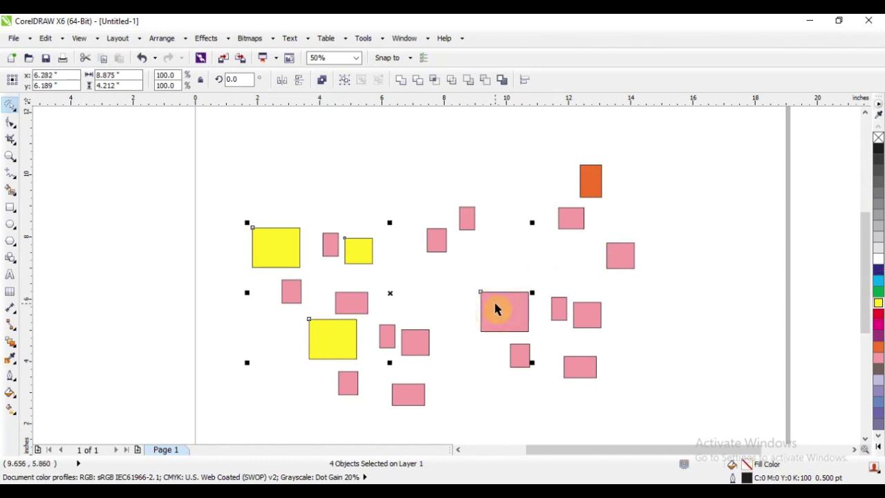
pyautogui.click(879, 291)
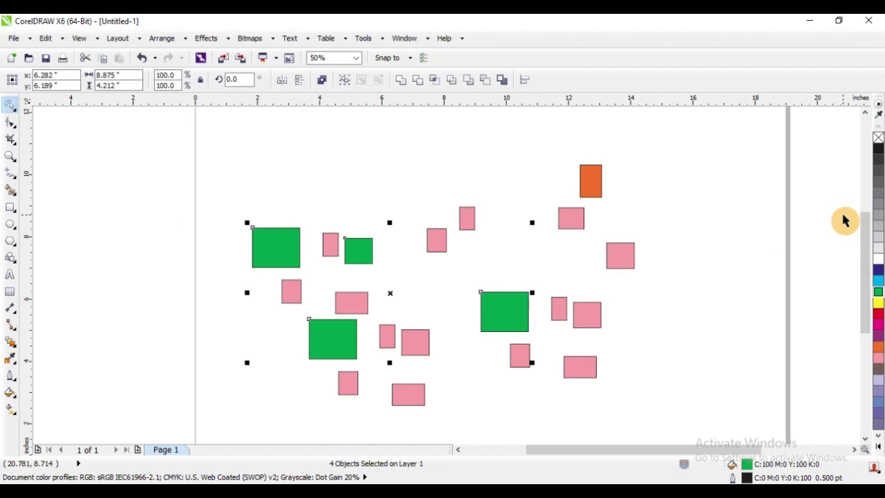
pyautogui.moveTo(507, 312); pyautogui.dragTo(558, 192)
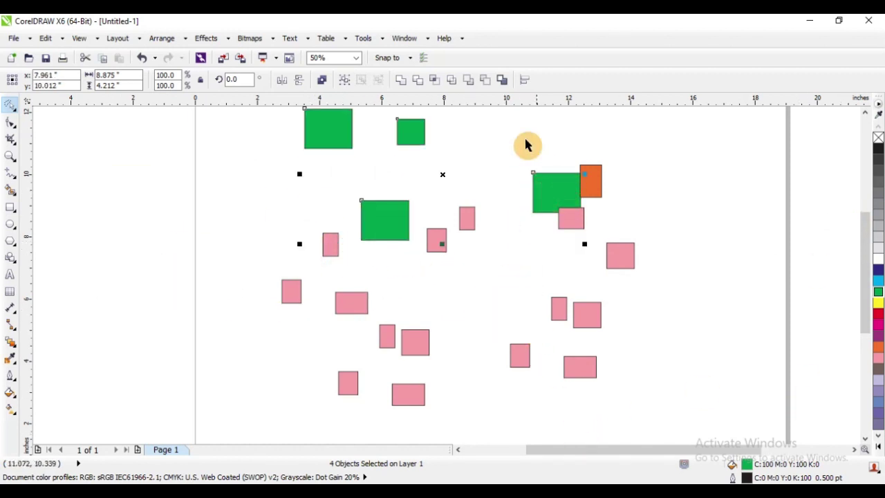
pyautogui.hotkey('ctrl', 'z')
pyautogui.hotkey('ctrl', 'z')
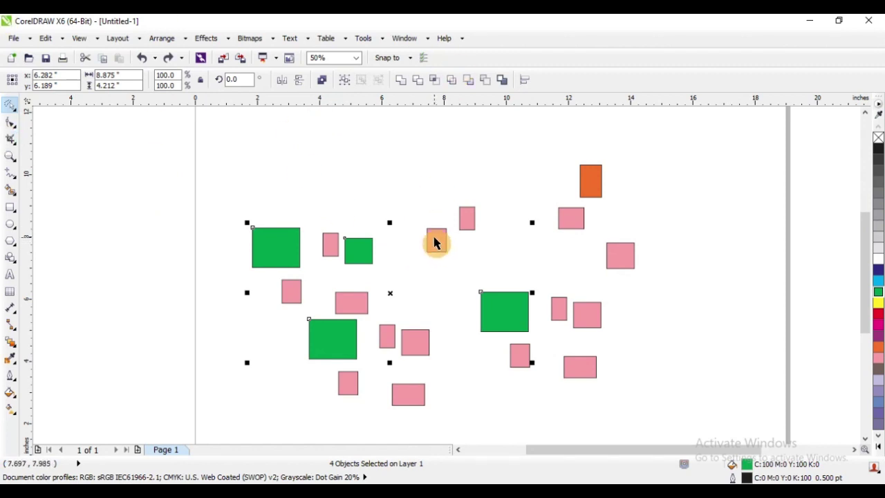
# Step: Add the two small upper-middle pink rectangles, the upper-right pink one and the orange one to the selection, and fill all eight with green (C:100 M:0 Y:100 K:0)
pyautogui.keyDown('shift'); pyautogui.click(467, 218); pyautogui.keyUp('shift')
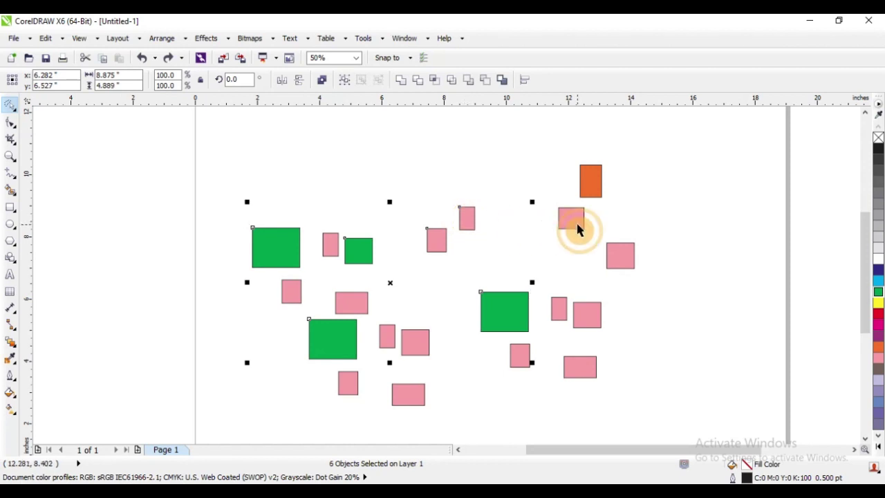
pyautogui.keyDown('shift'); pyautogui.click(577, 224); pyautogui.keyUp('shift')
pyautogui.keyDown('shift'); pyautogui.click(594, 189); pyautogui.keyUp('shift')
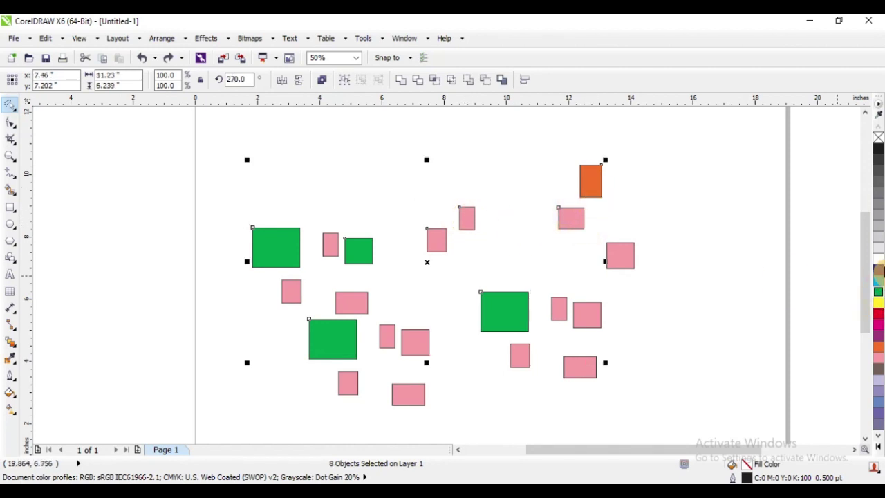
pyautogui.click(879, 291)
# Step: Try moving the eight green rectangles to the left twice, undoing each move
pyautogui.moveTo(567, 222); pyautogui.dragTo(388, 235)
pyautogui.hotkey('ctrl', 'z')
pyautogui.moveTo(538, 224); pyautogui.dragTo(422, 223)
pyautogui.hotkey('ctrl', 'z')
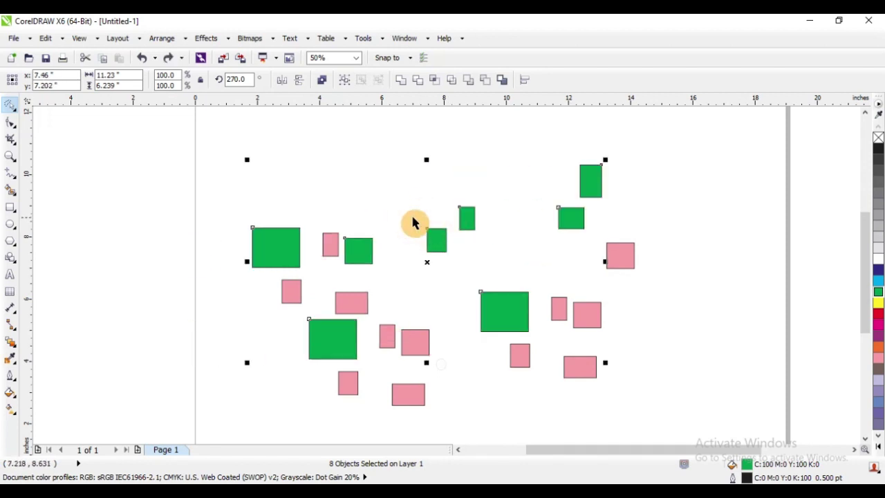
# Step: Switch from the Freehand Pick tool to the Pick tool, and clear the selection
pyautogui.scroll(-1, 413, 224)
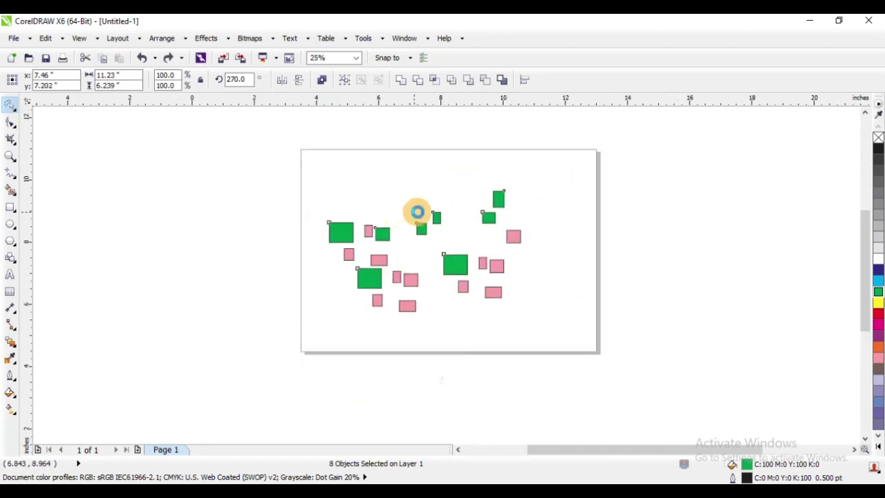
pyautogui.scroll(1, 415, 212)
pyautogui.click(7, 109)
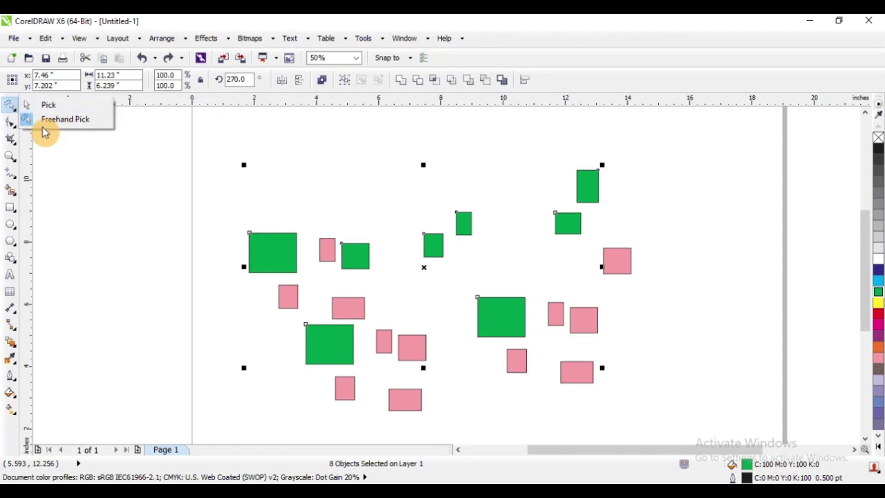
pyautogui.click(50, 108)
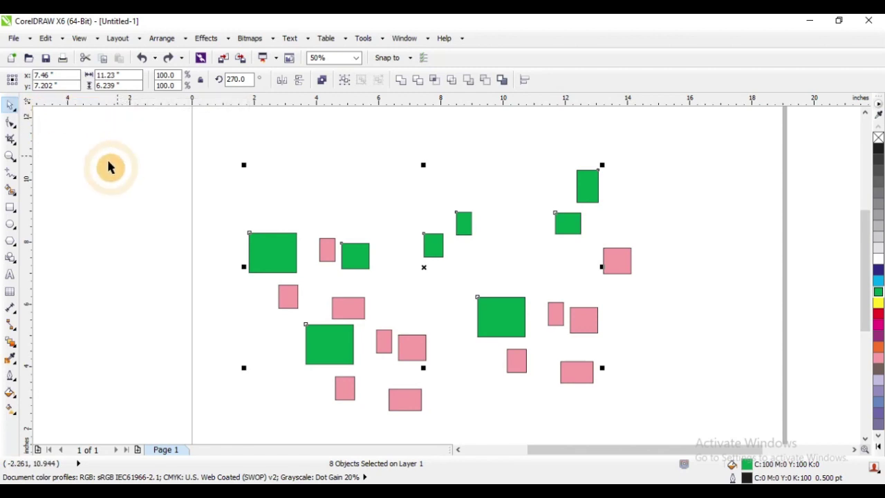
pyautogui.click(103, 171)
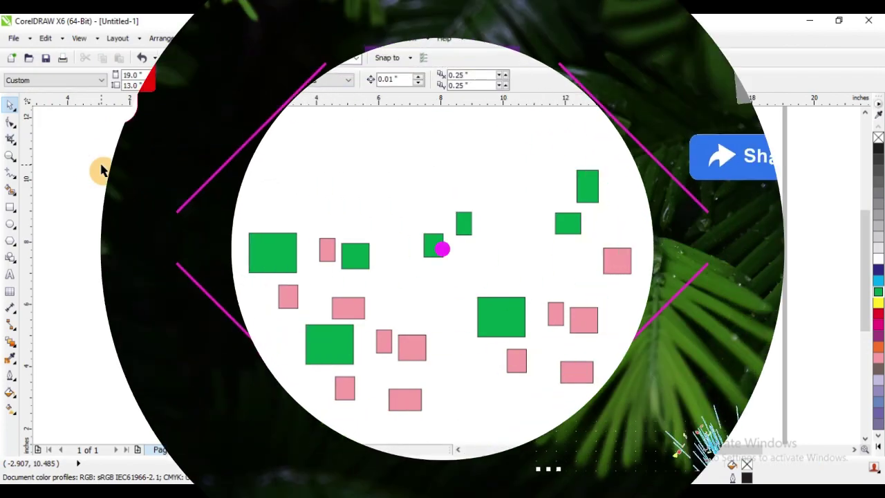